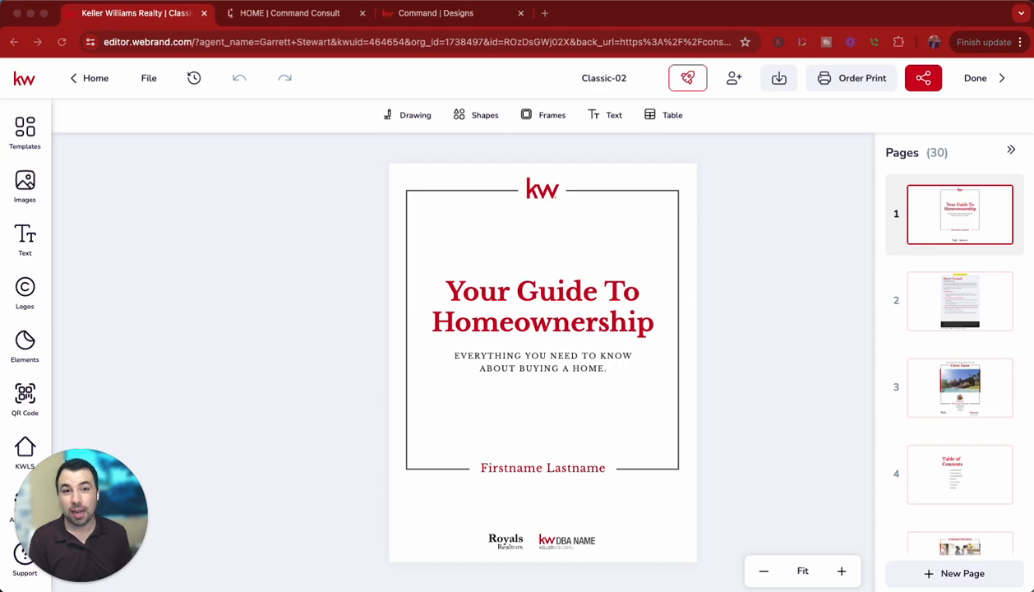
Switch to the Command Designs page and start creating a new Print design.
click(439, 18)
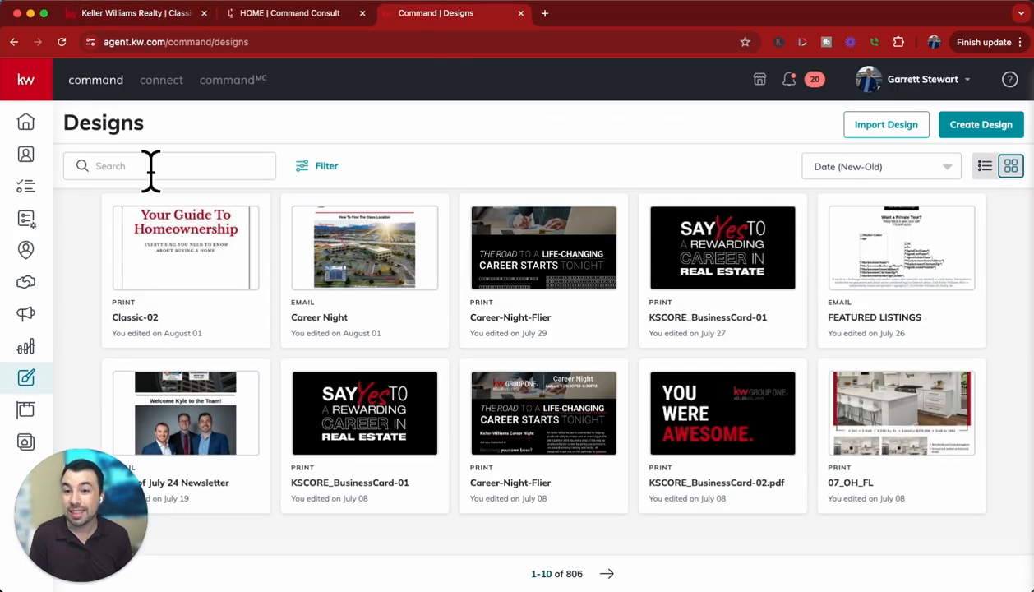
click(991, 132)
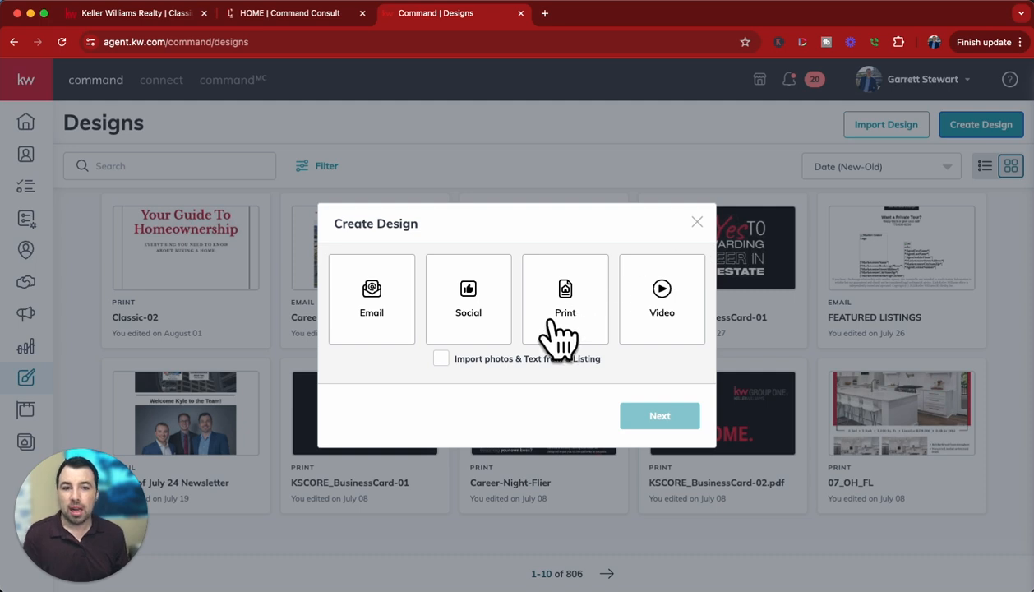
click(588, 333)
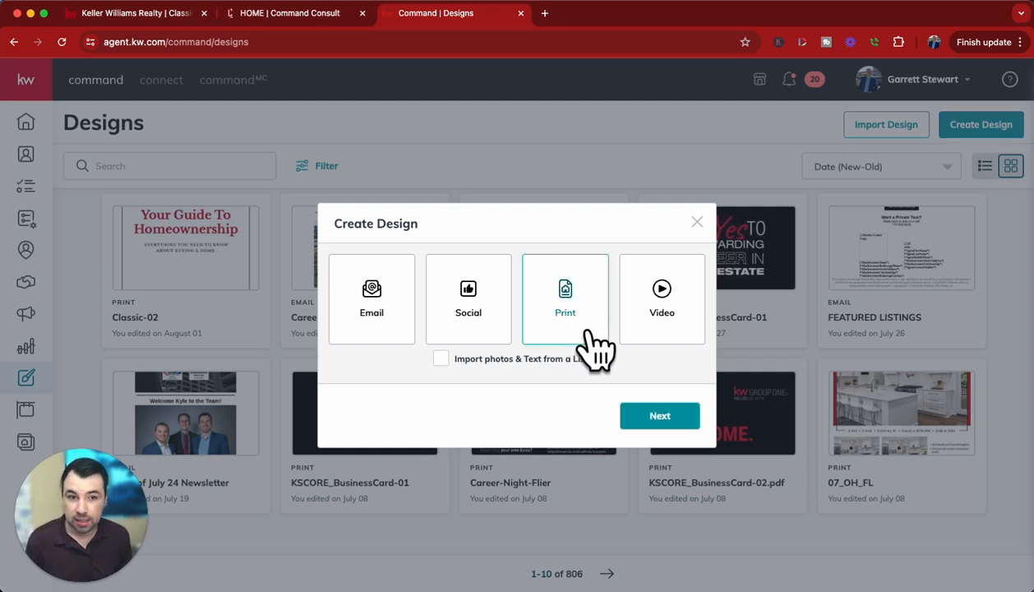
click(665, 421)
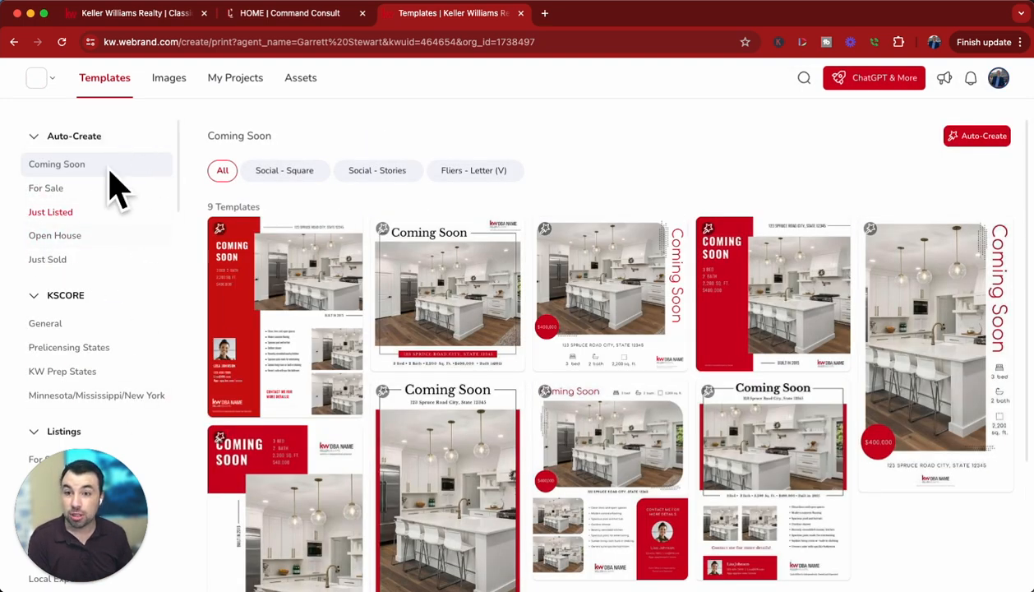
Browse the template categories to the Buyer Presentation templates and use the Approachable booklet template.
scroll(139, 380, down, 3)
scroll(138, 380, down, 4)
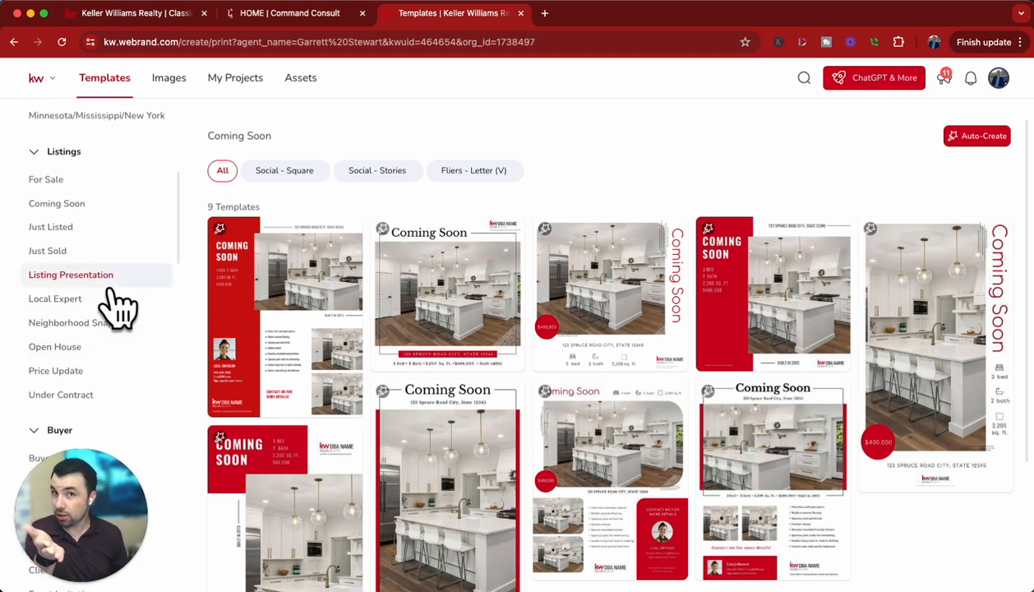
scroll(134, 333, down, 3)
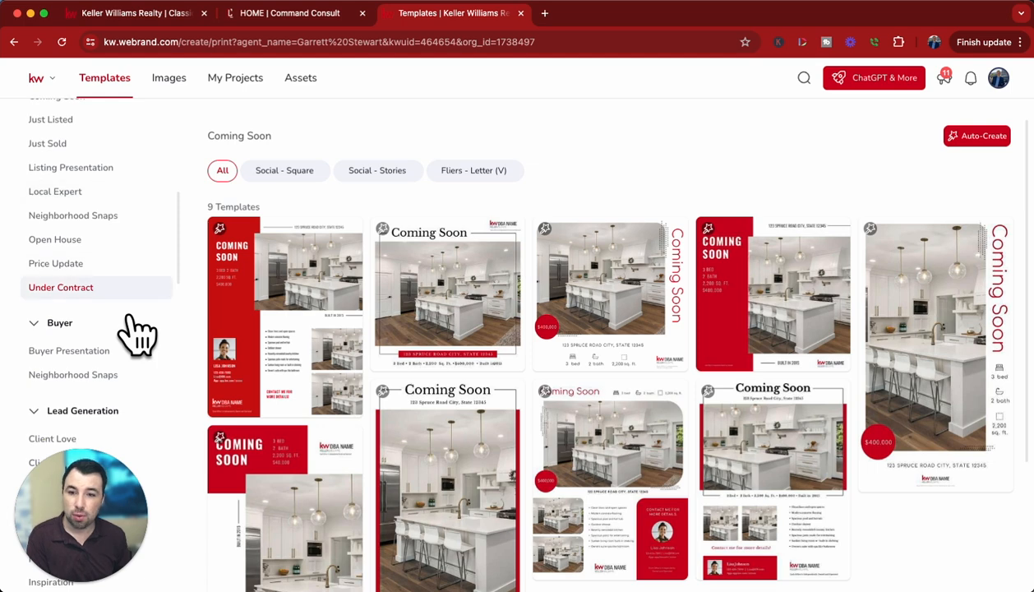
scroll(138, 333, down, 1)
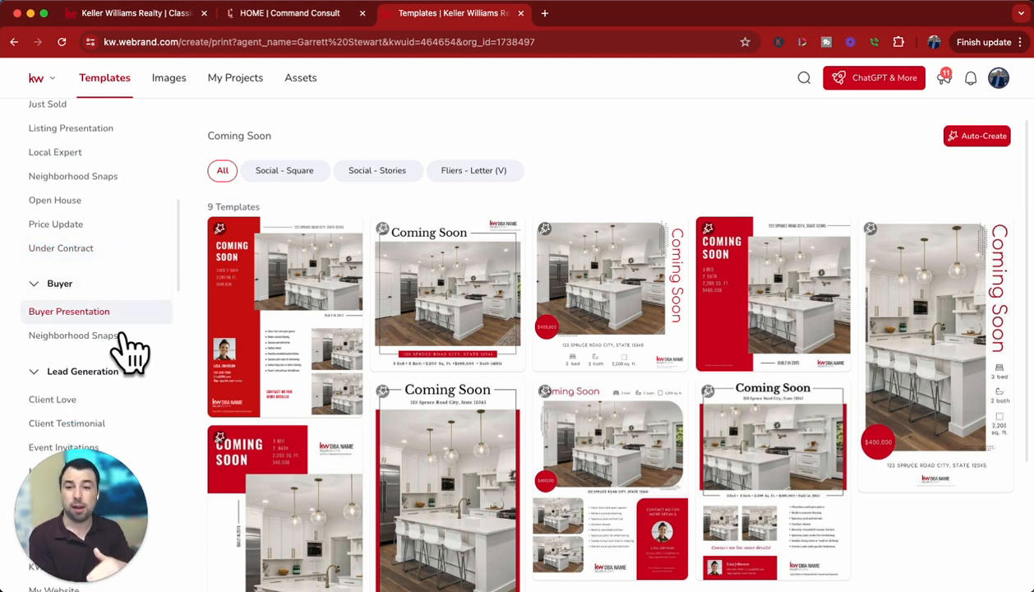
click(106, 319)
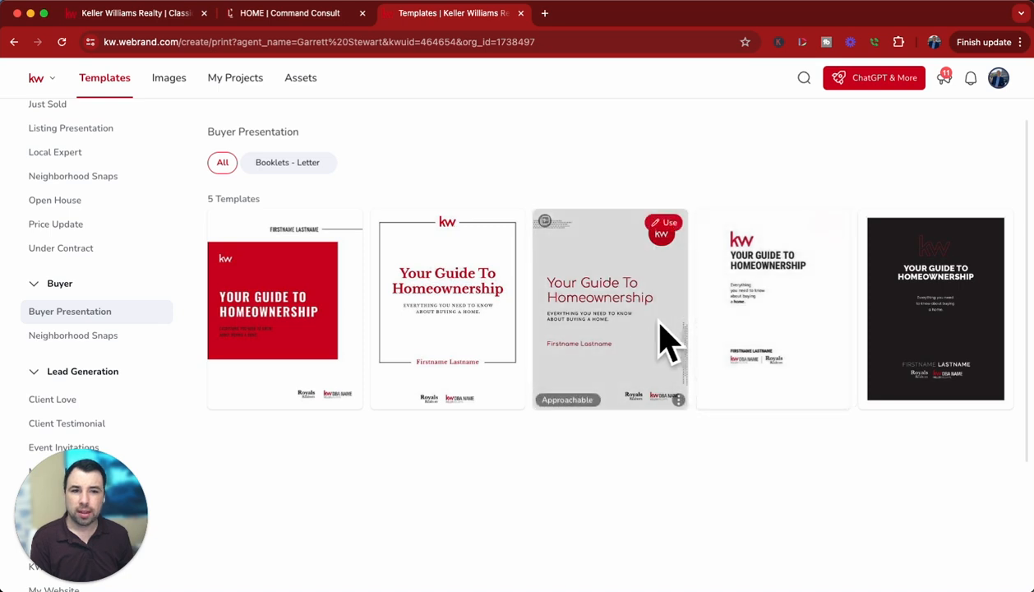
click(671, 227)
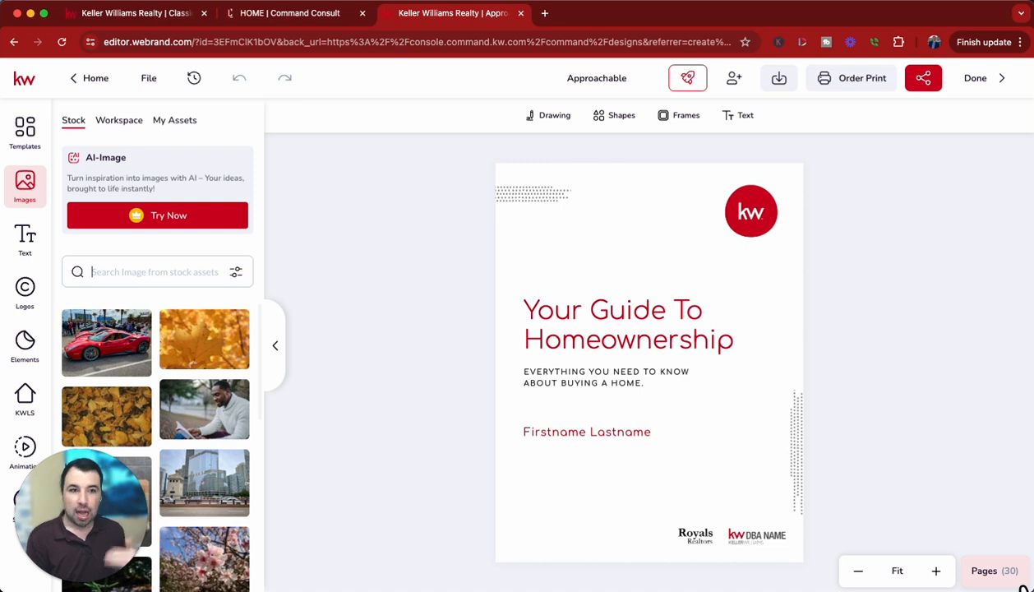
Show the booklet's page list and review the cover and the Buyer Consult instructions on page 2.
click(995, 571)
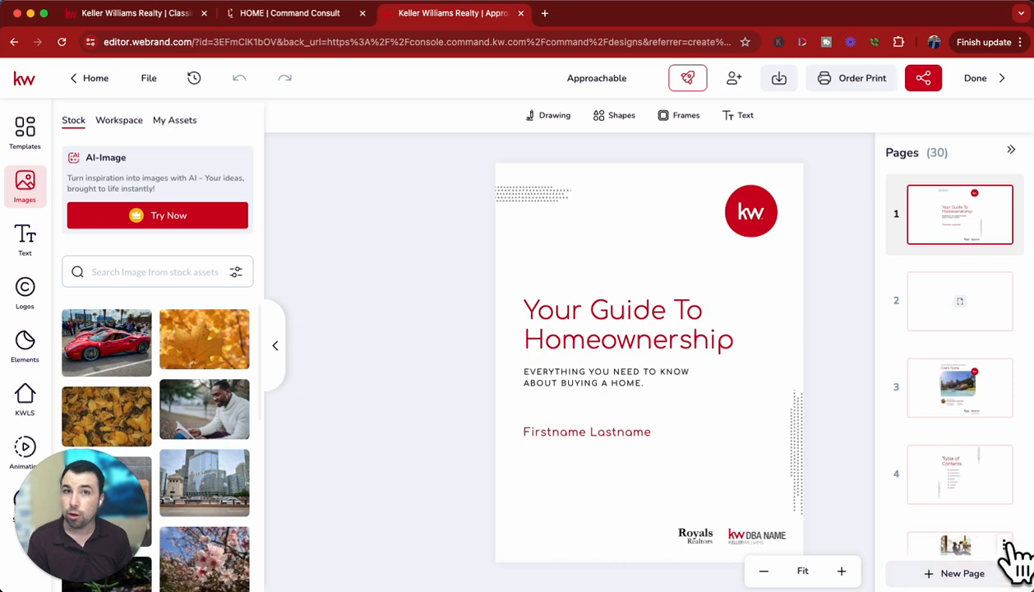
click(993, 326)
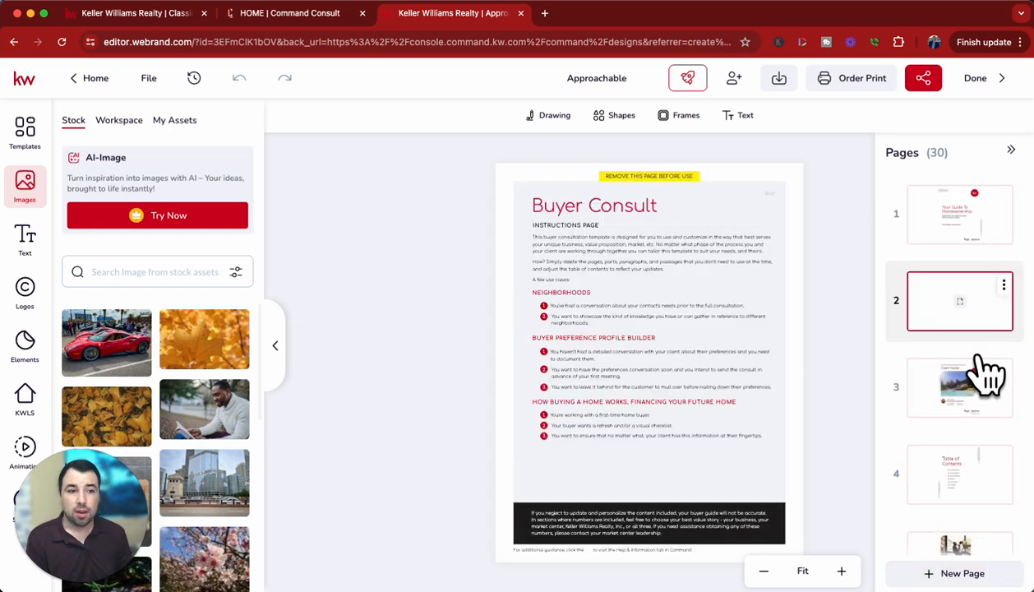
click(984, 230)
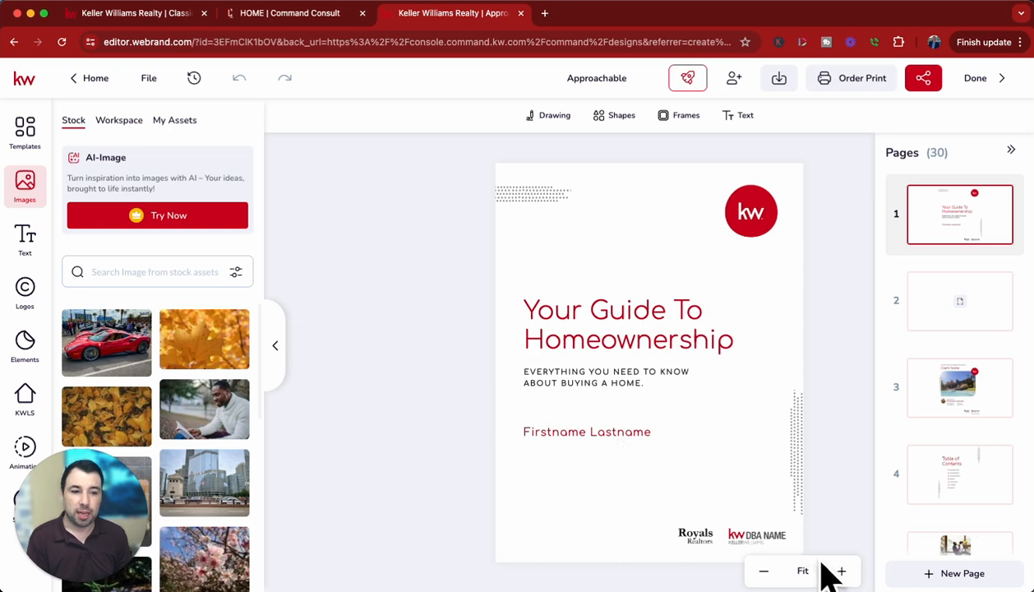
click(993, 330)
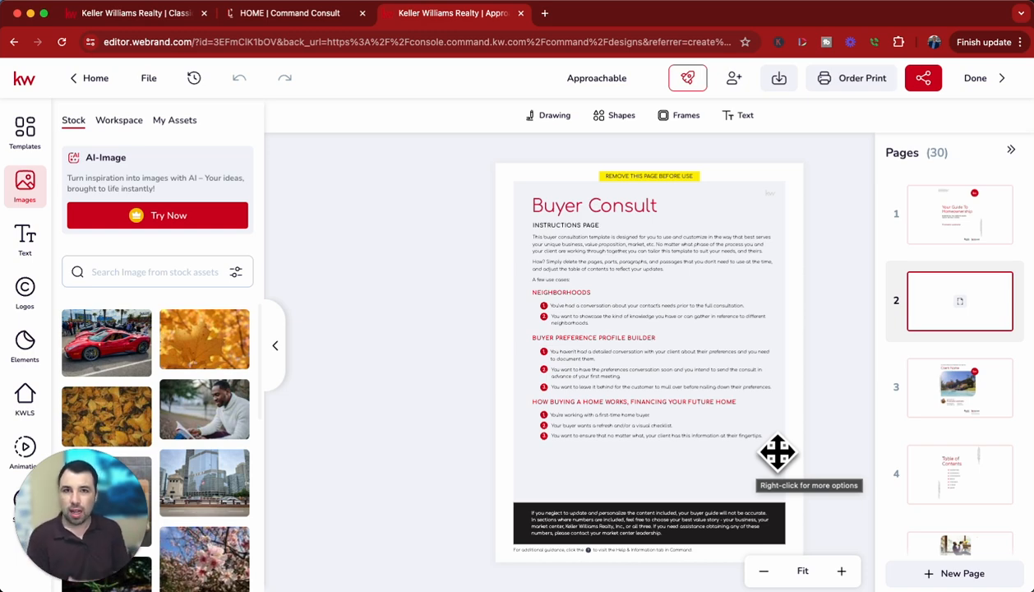
Delete page 3, the custom consultation page headed Client Name, from the booklet.
click(992, 416)
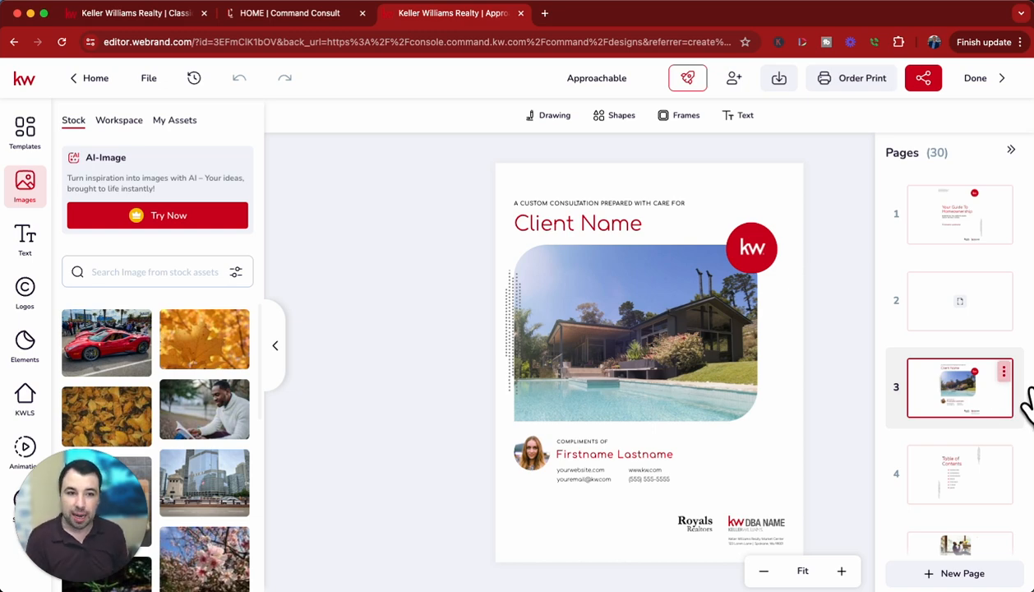
click(1004, 373)
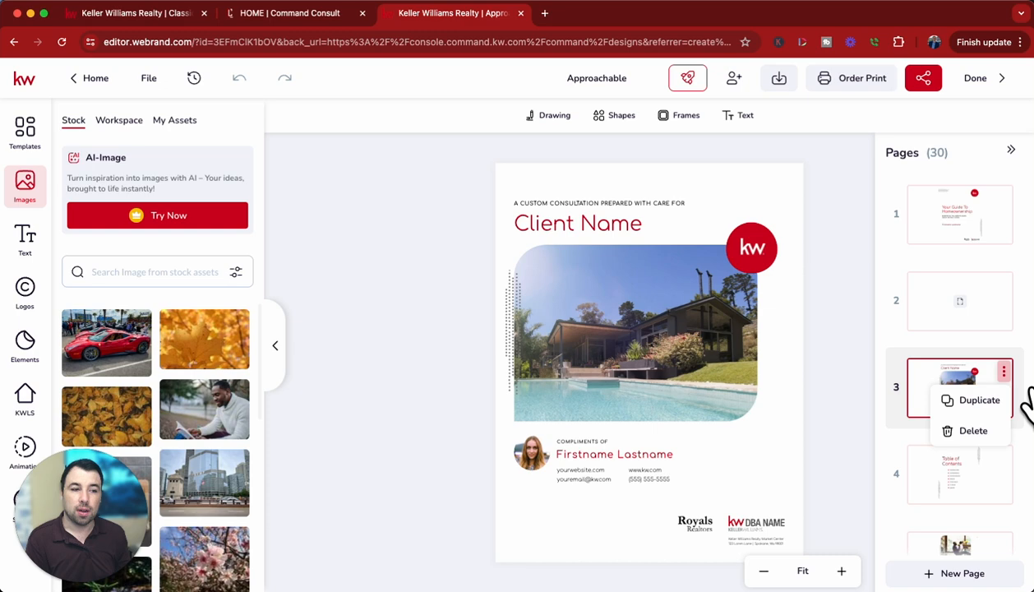
click(995, 432)
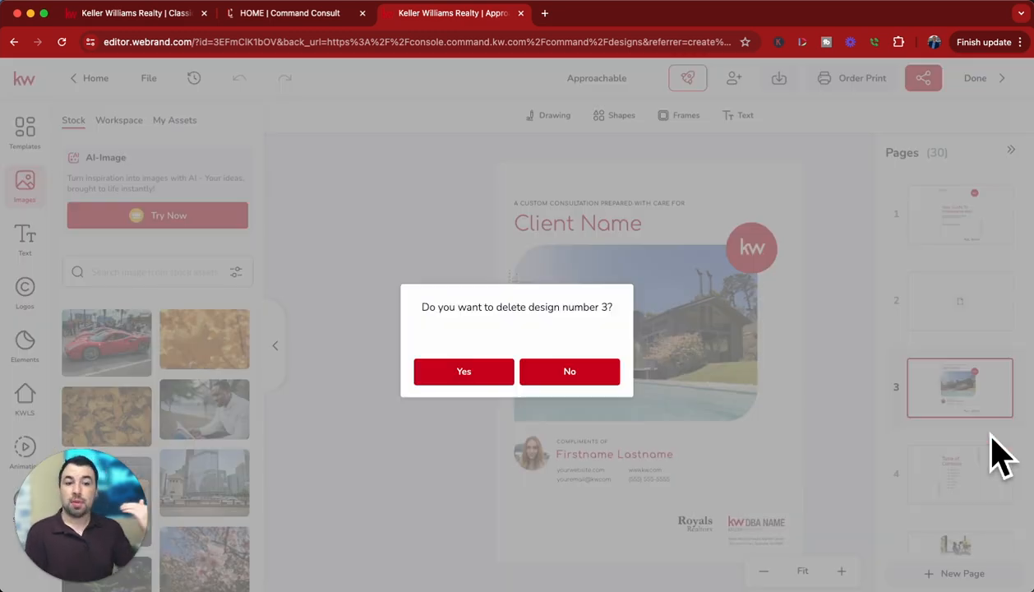
click(504, 379)
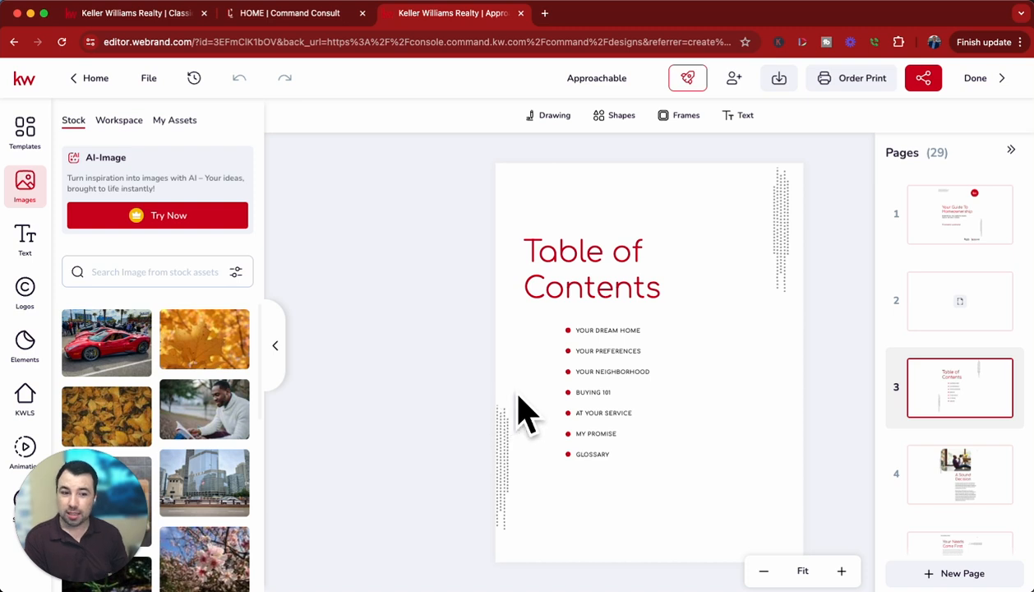
Review pages 4 to 6: A Sound Decision, Your Needs Come First and Build Your Preference Profile.
click(973, 502)
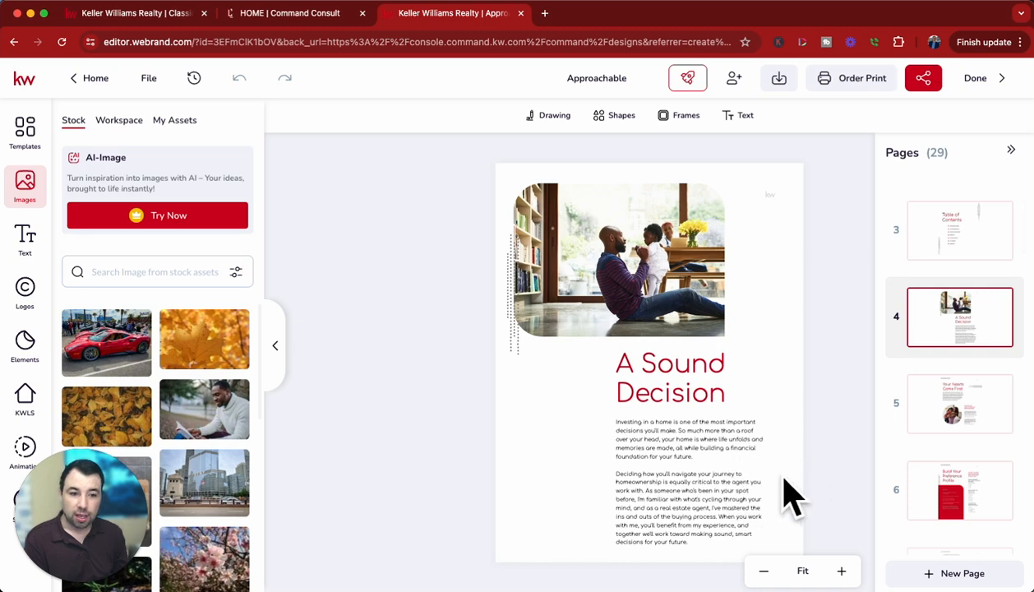
click(966, 439)
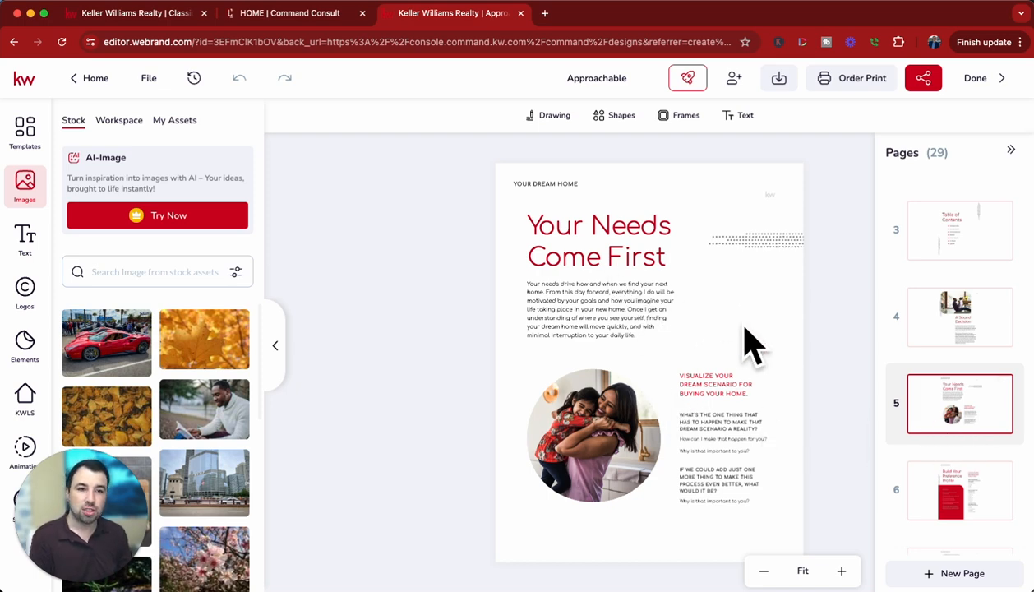
scroll(963, 473, down, 3)
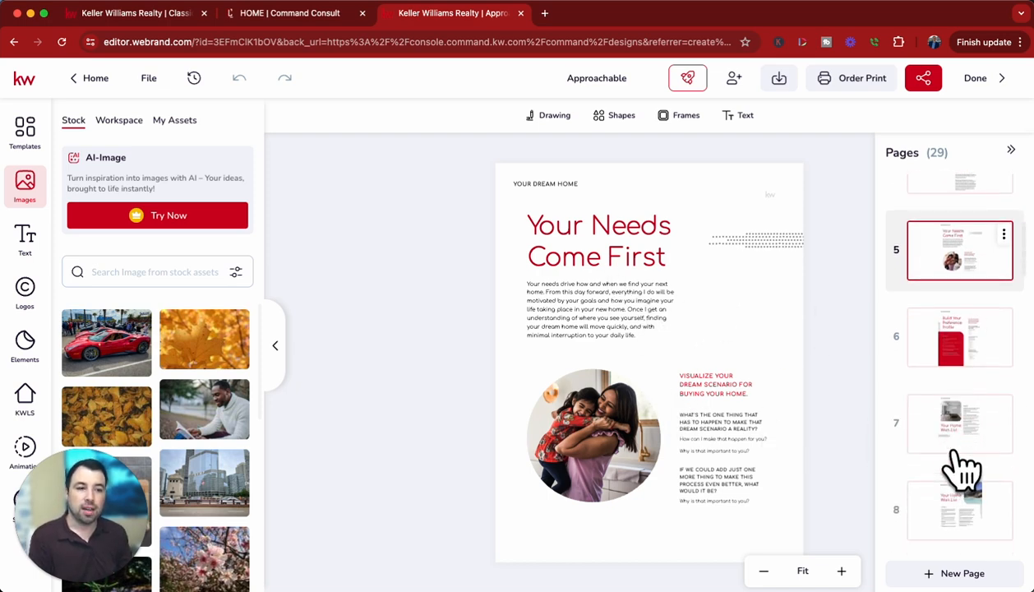
click(982, 345)
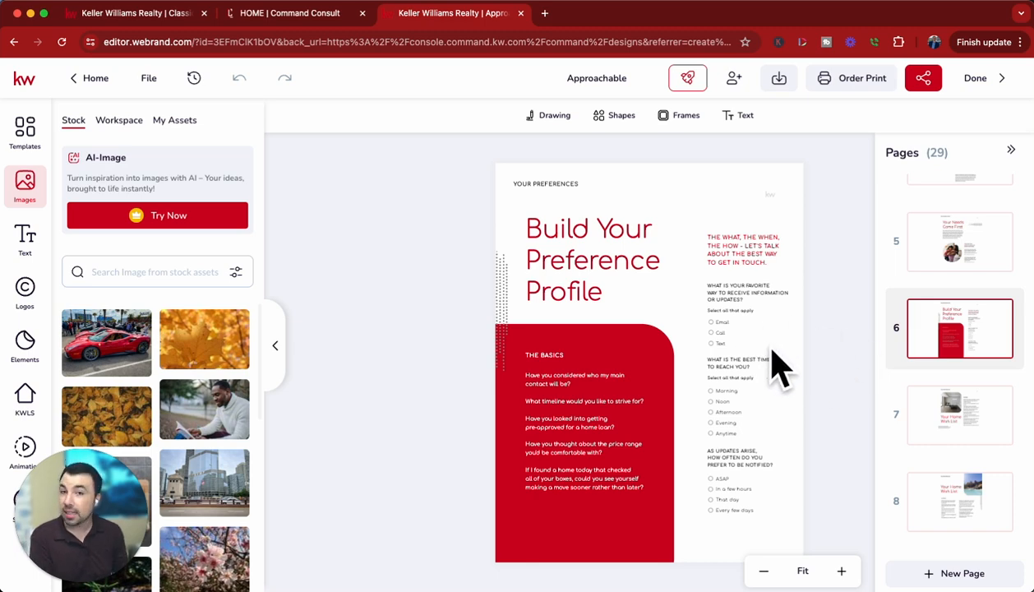
Go through the Your Home Wish List pages, 7 to 10, one after another.
scroll(981, 461, down, 1)
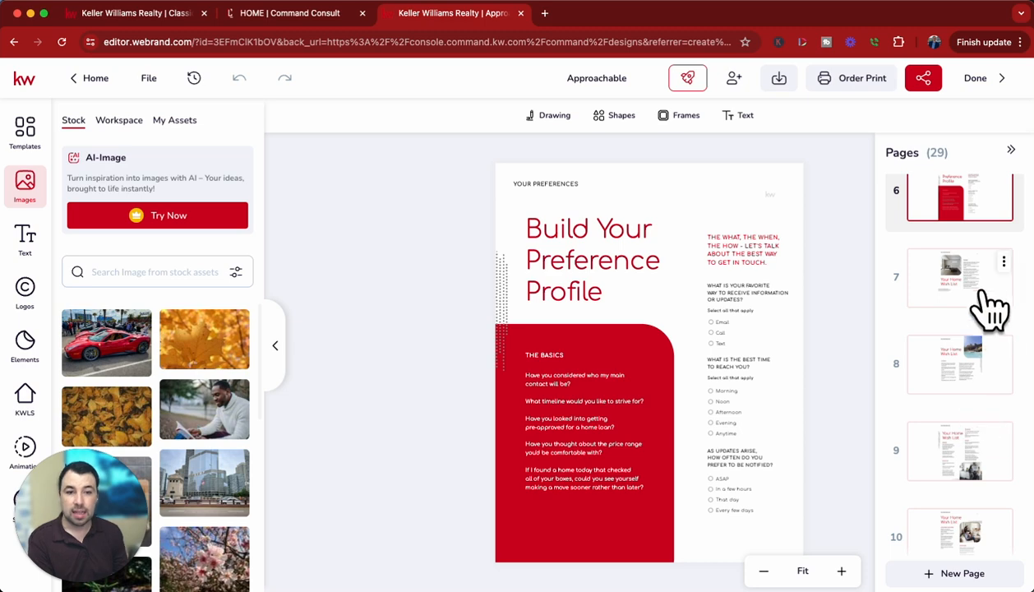
drag(989, 302, 992, 301)
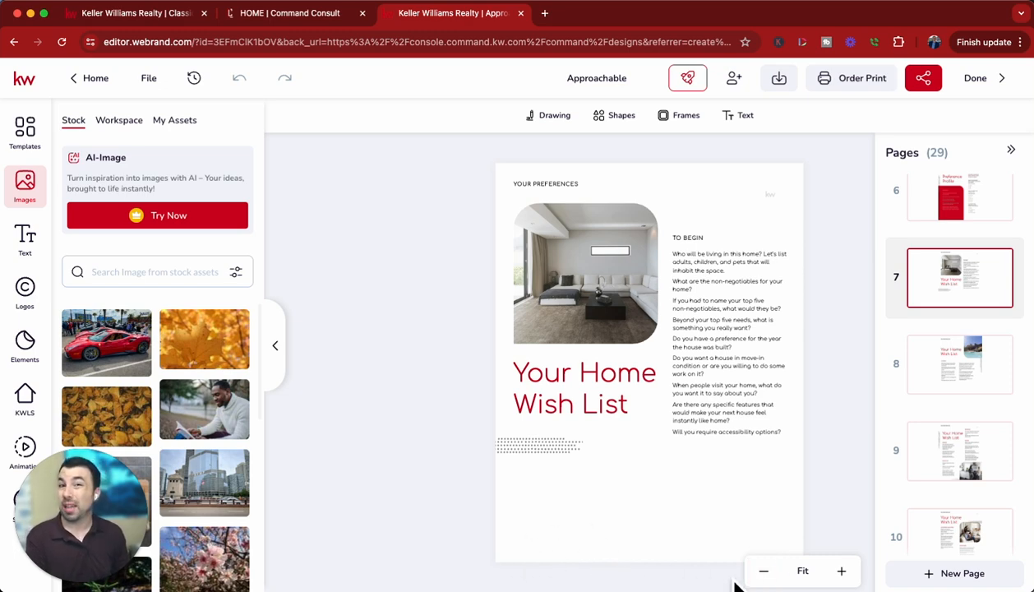
click(975, 385)
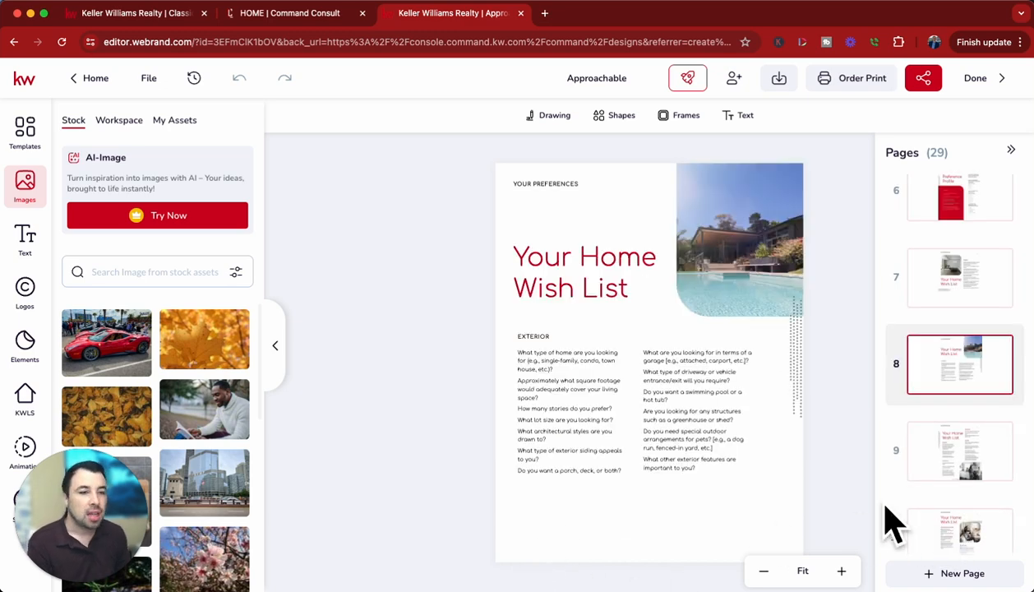
click(984, 485)
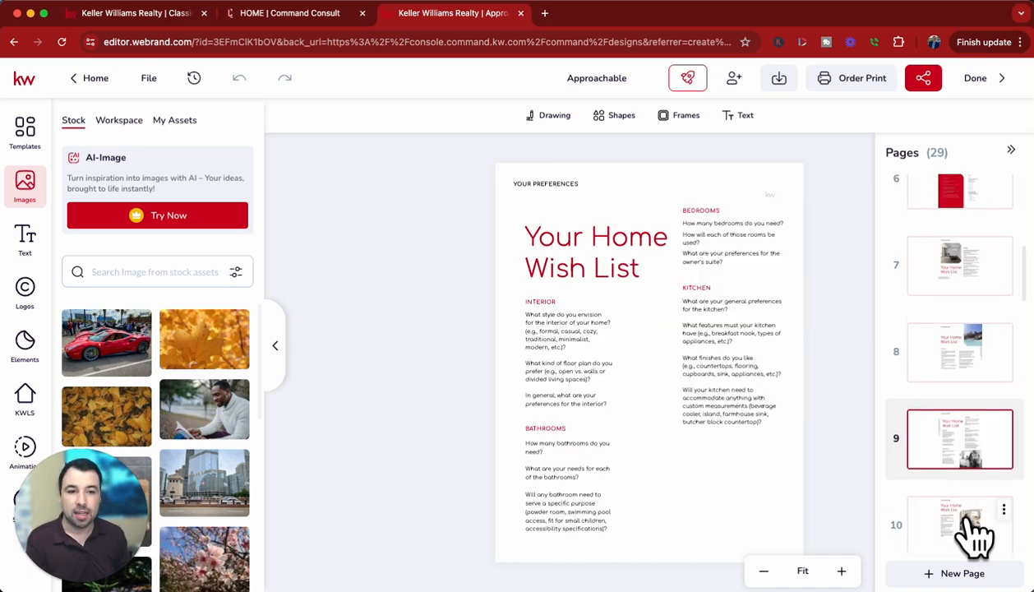
scroll(983, 518, down, 2)
scroll(985, 444, down, 1)
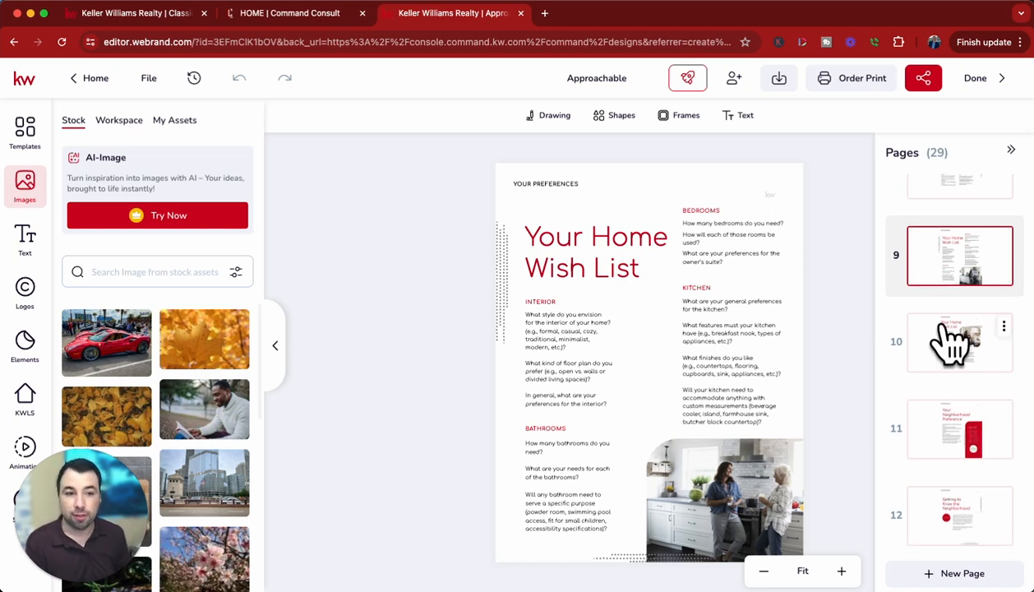
click(975, 361)
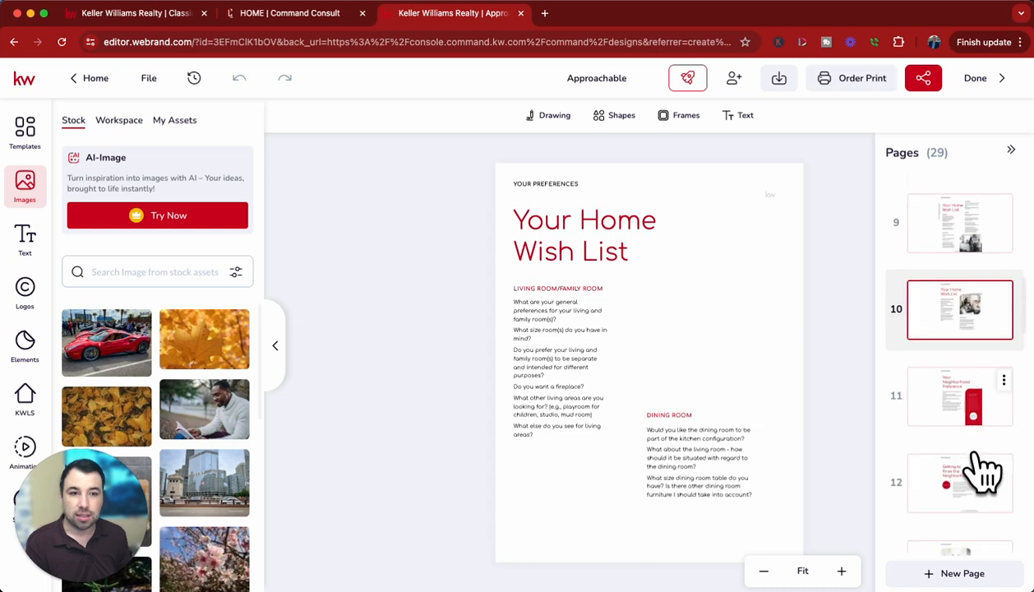
Examine the neighborhood content on pages 11 to 14 and select the Barton Hills map on the Neighborhood Insights page.
click(954, 424)
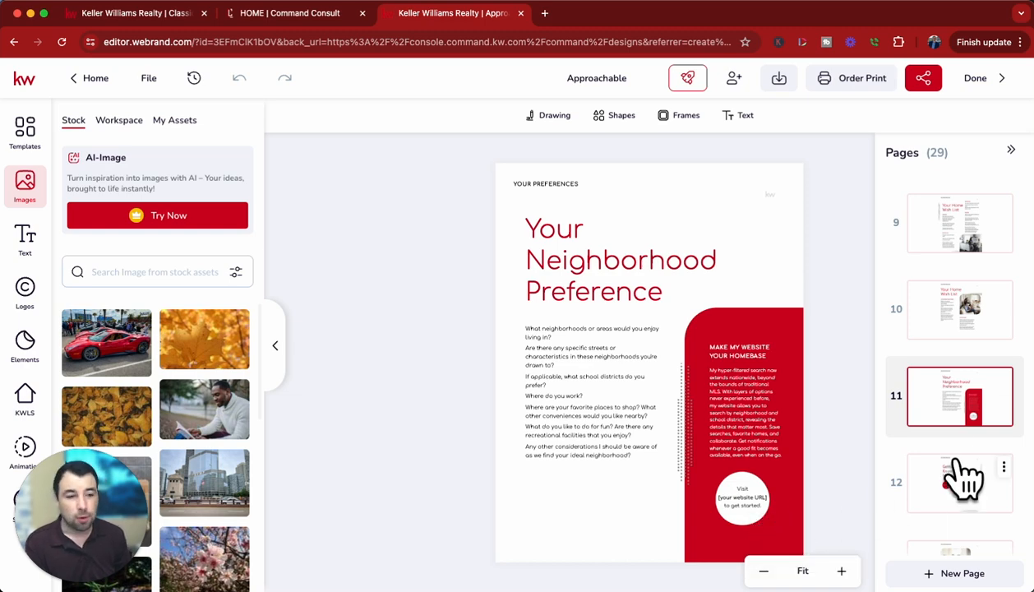
scroll(983, 489, down, 2)
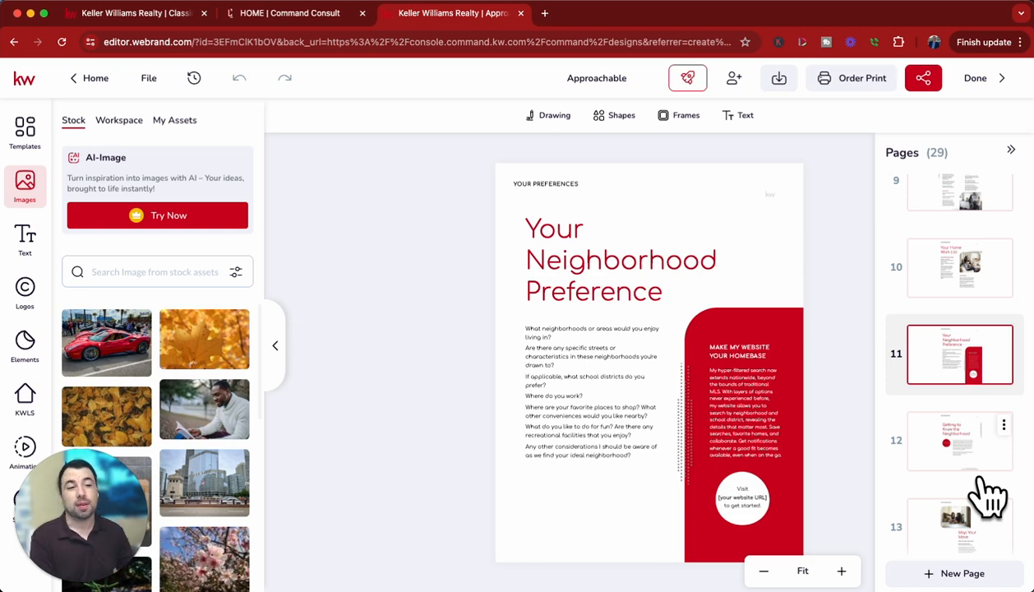
click(976, 437)
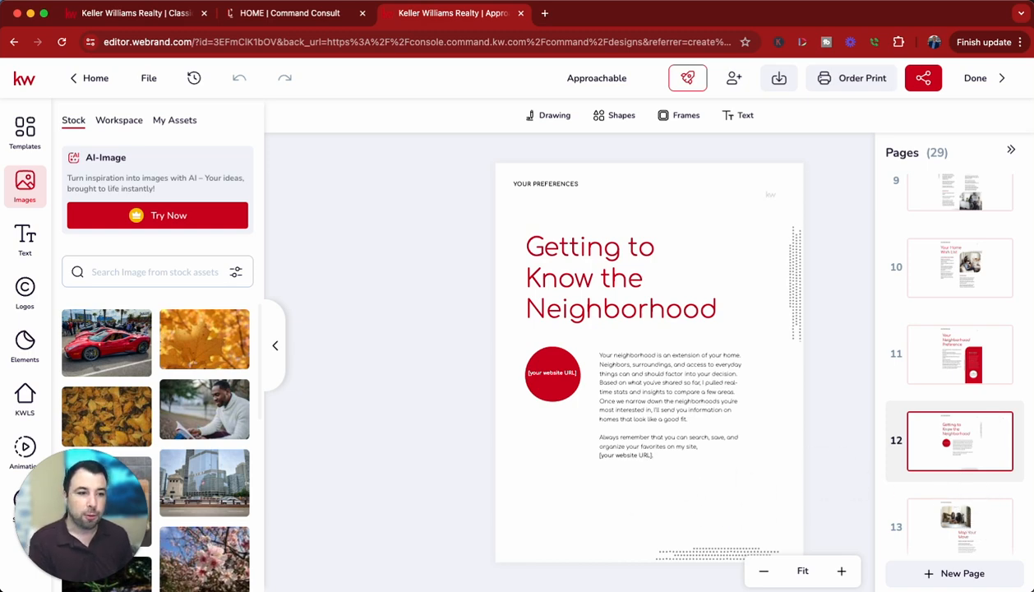
scroll(981, 520, down, 4)
click(983, 399)
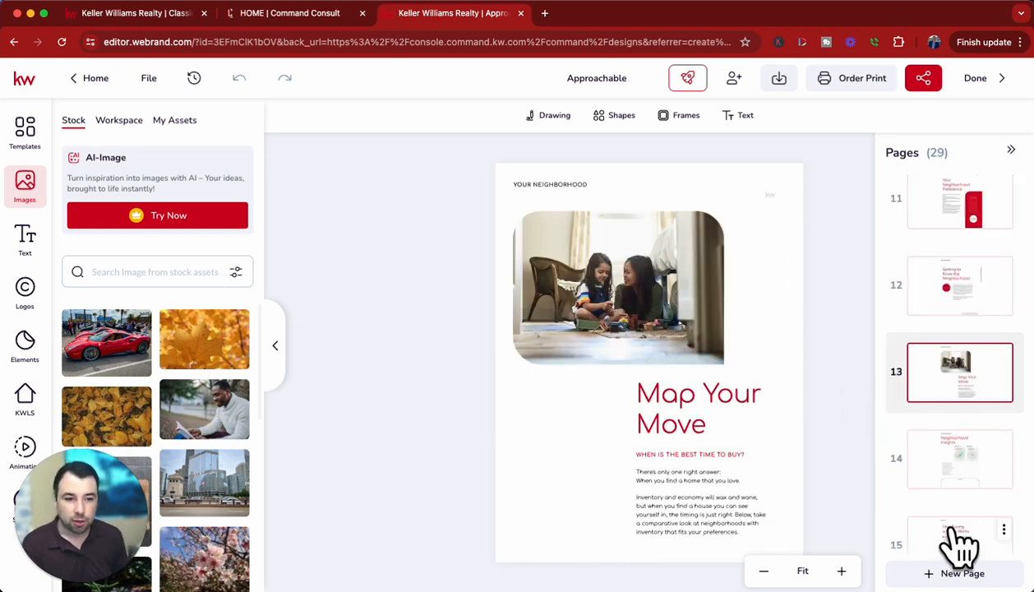
click(963, 480)
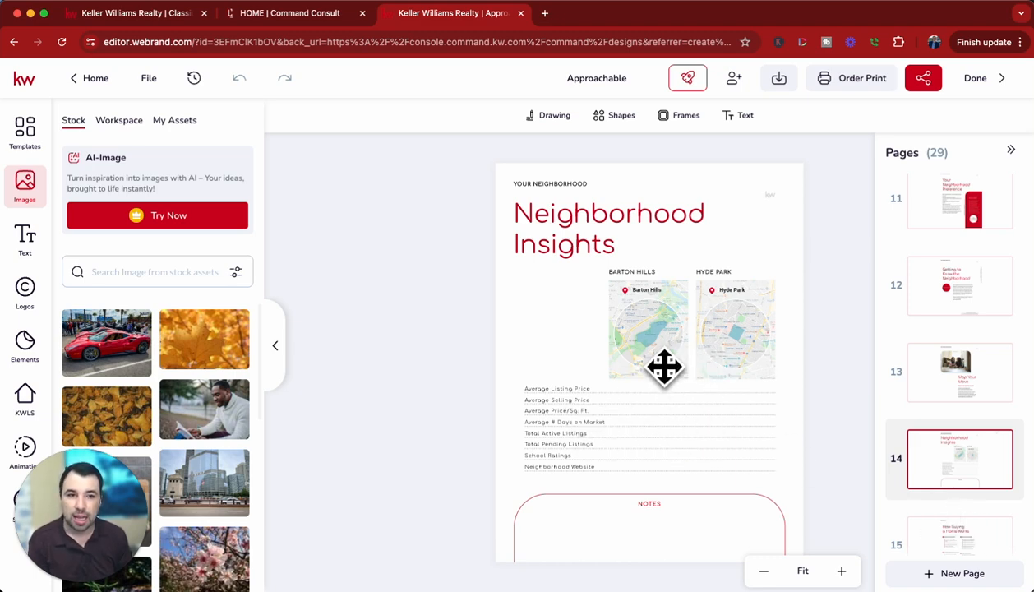
click(663, 362)
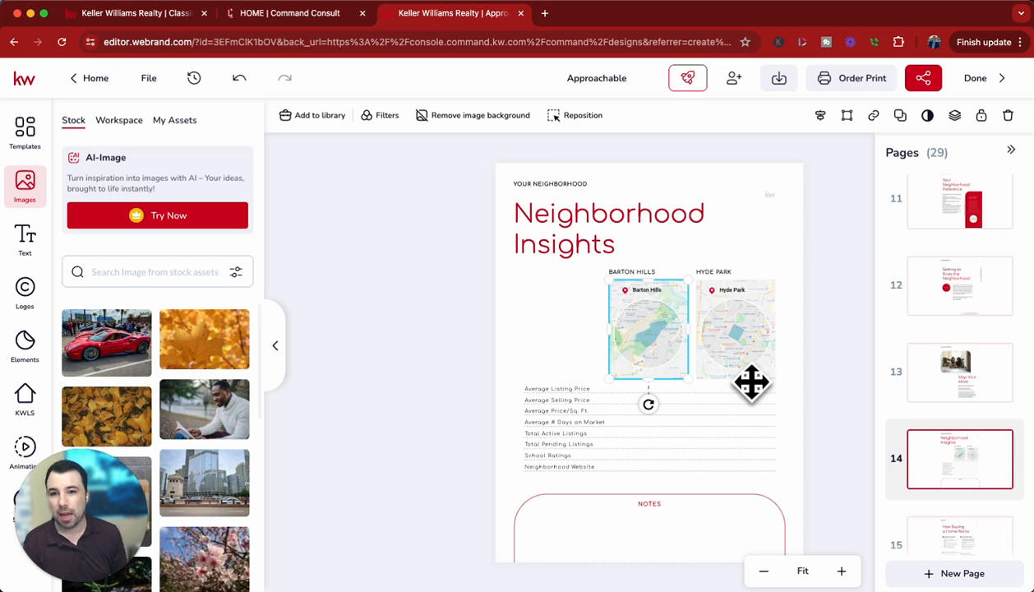
Review the first How Buying a Home Works page, page 15, checking page 16 briefly.
scroll(975, 456, down, 2)
click(968, 370)
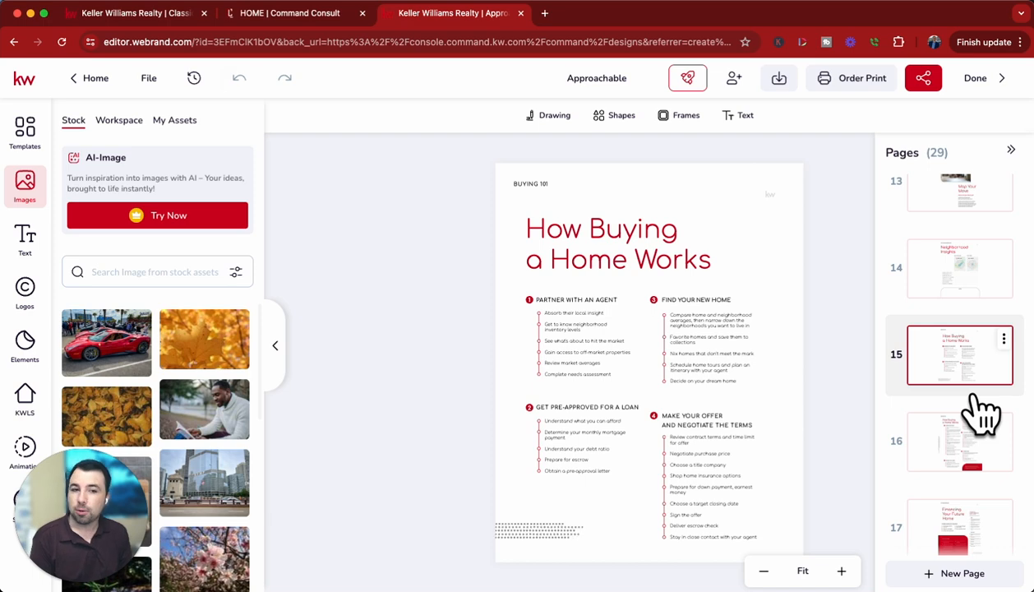
click(987, 468)
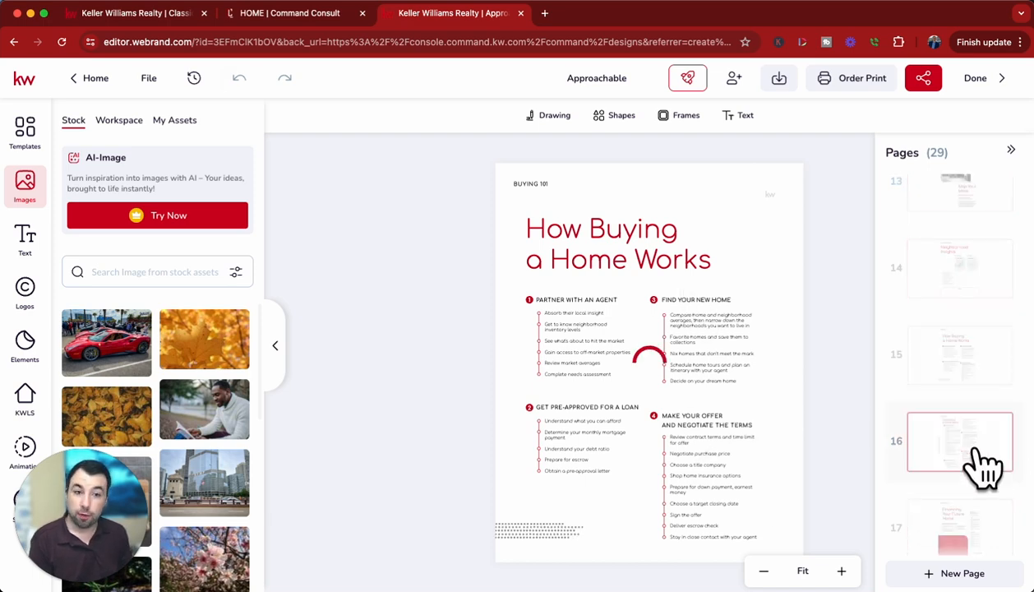
click(983, 382)
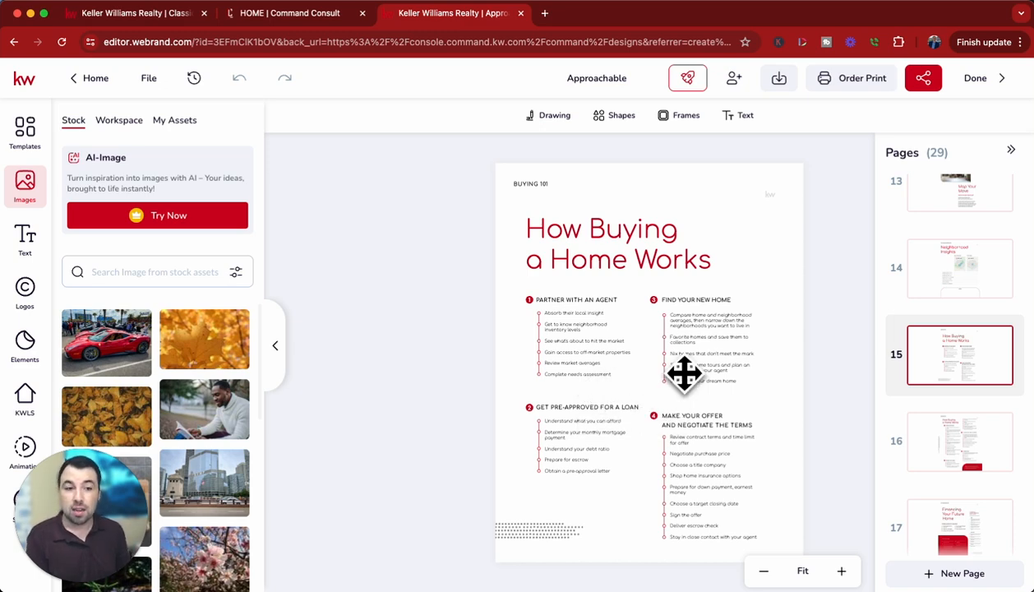
click(697, 345)
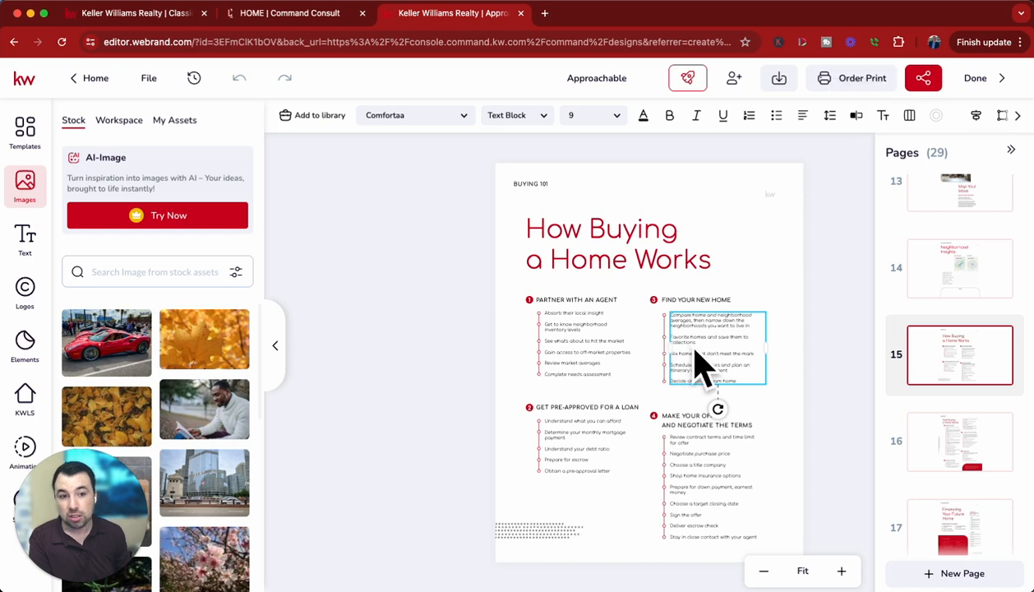
click(856, 115)
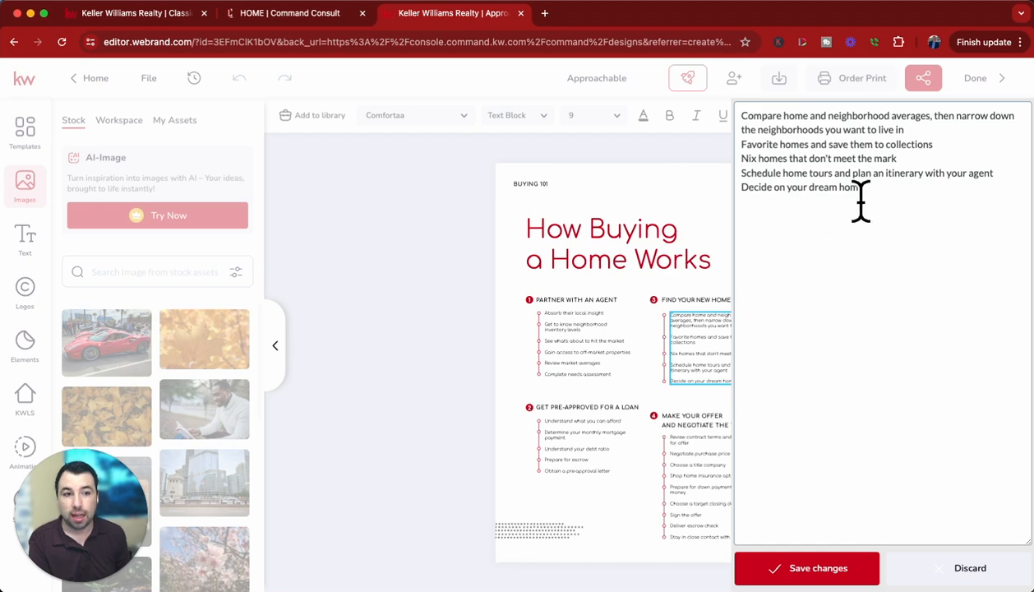
click(954, 567)
click(753, 272)
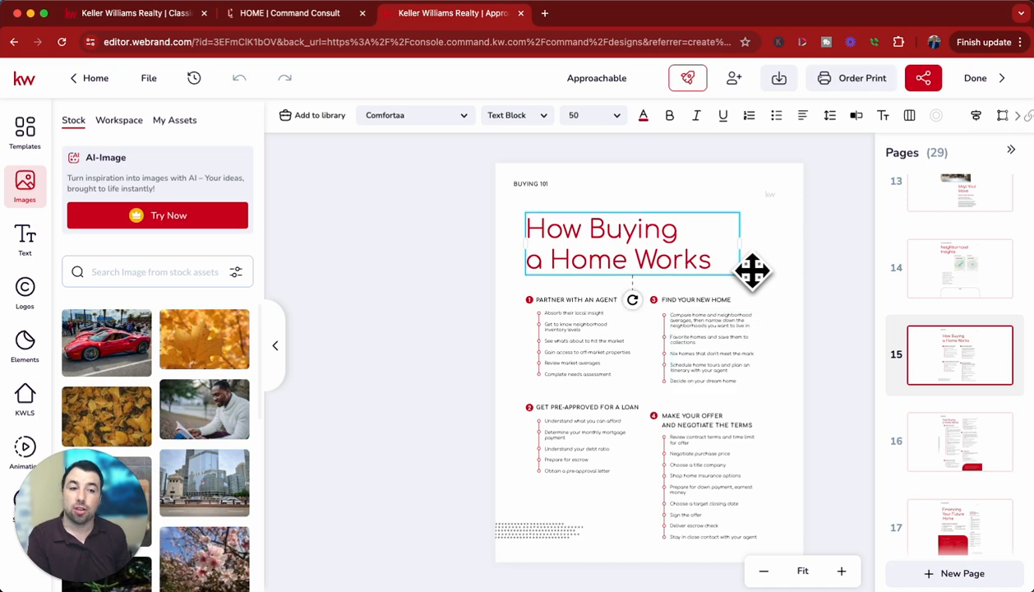
Open the list under Find Your New Home on page 15 for editing directly on the page.
click(715, 340)
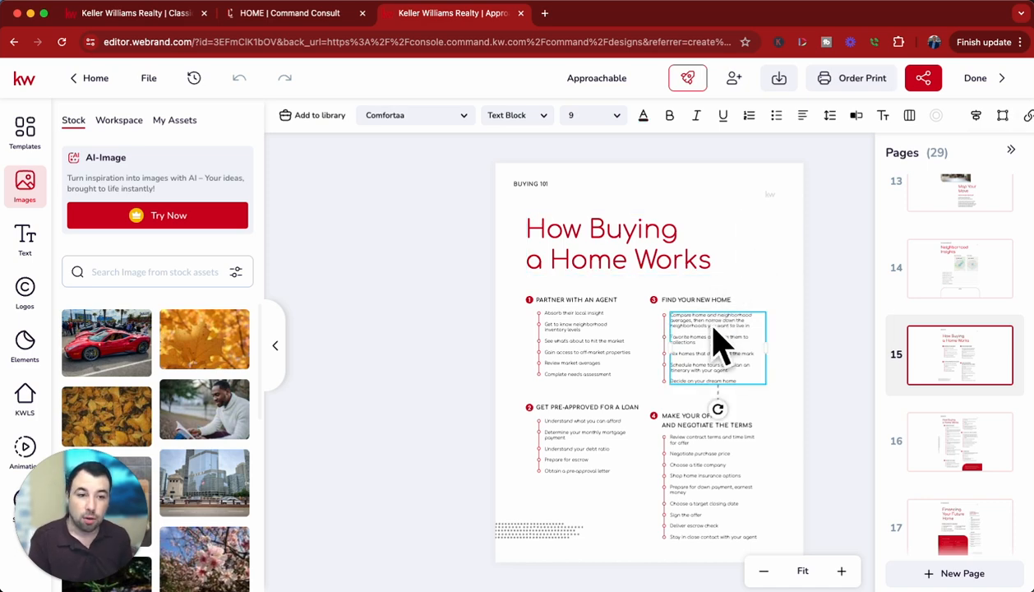
double_click(723, 345)
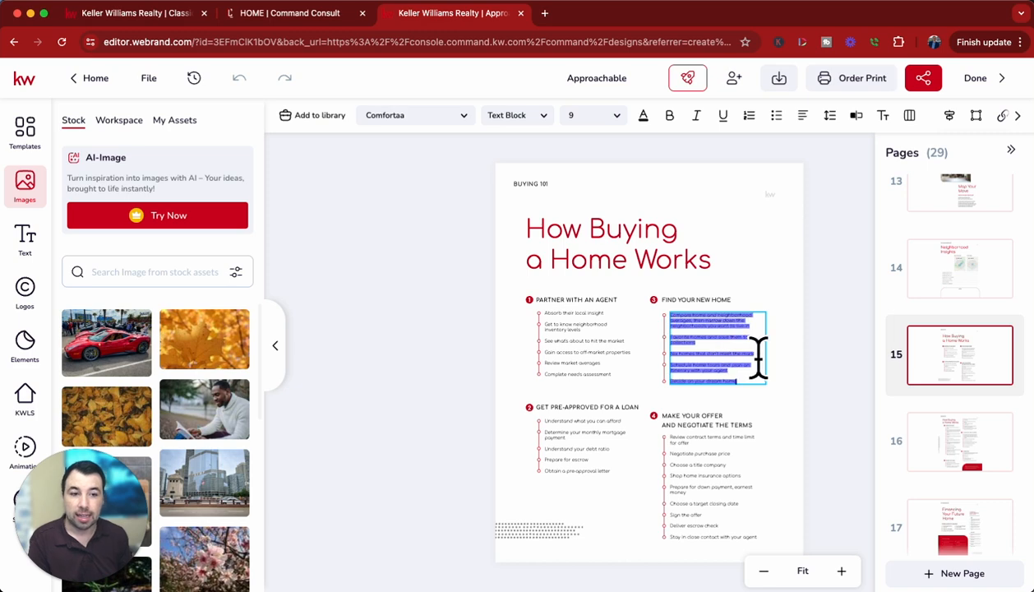
click(744, 347)
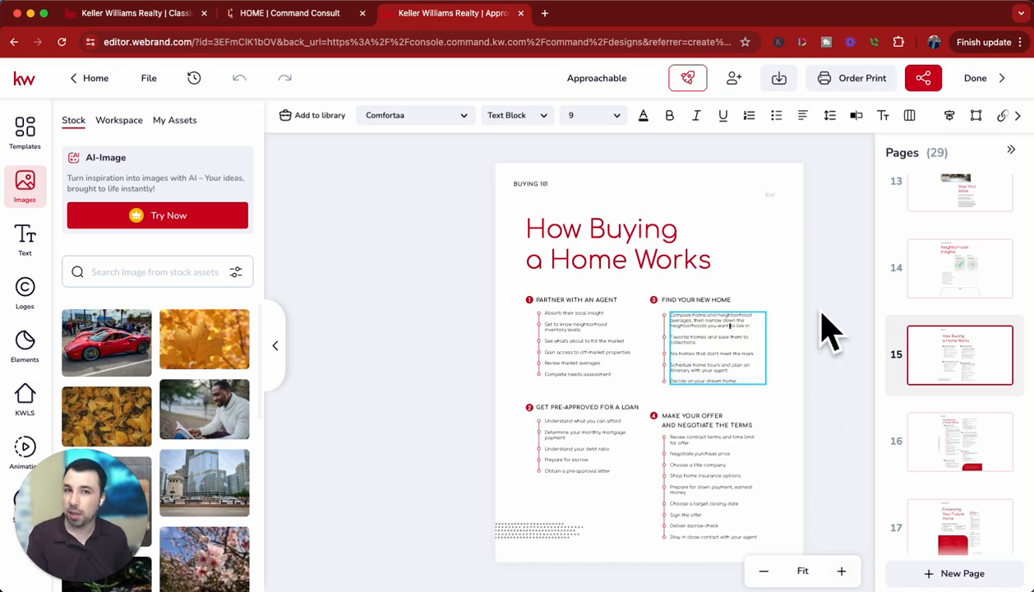
Review page 16, skim the remaining booklet pages and examine the closing contact page, page 29.
click(1006, 461)
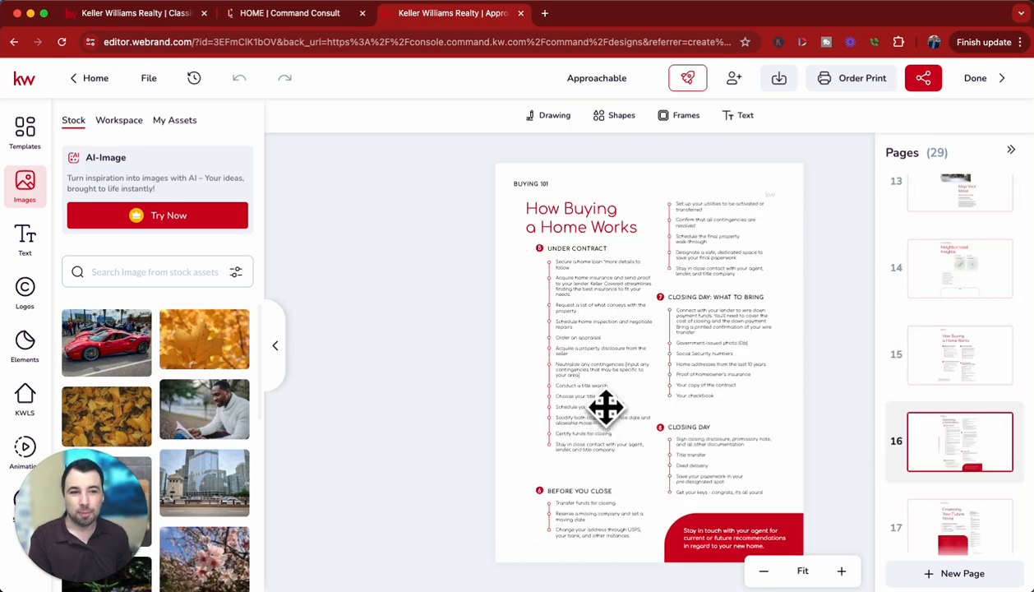
scroll(970, 543, down, 10)
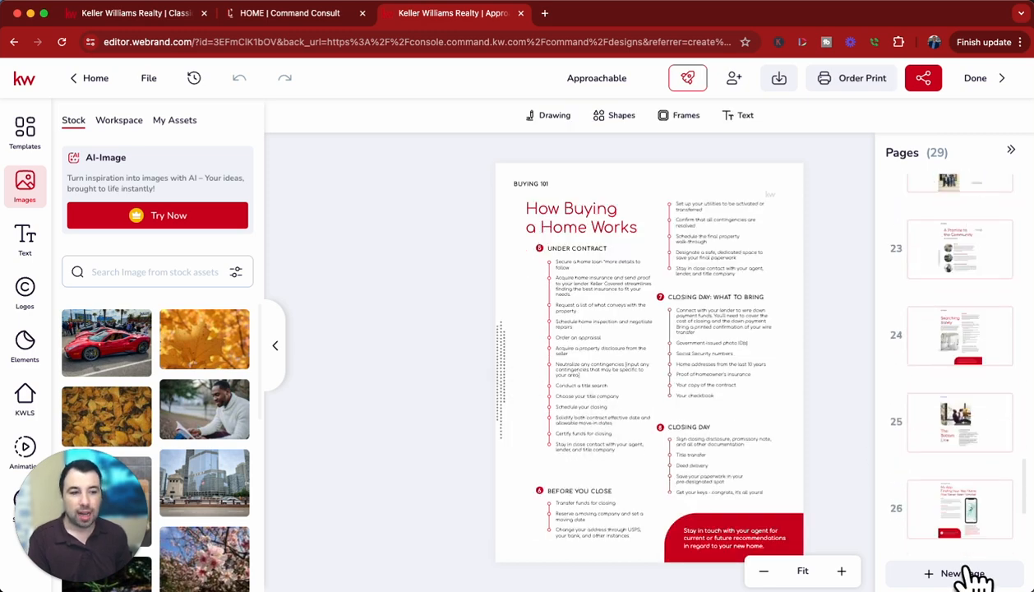
scroll(968, 350, down, 2)
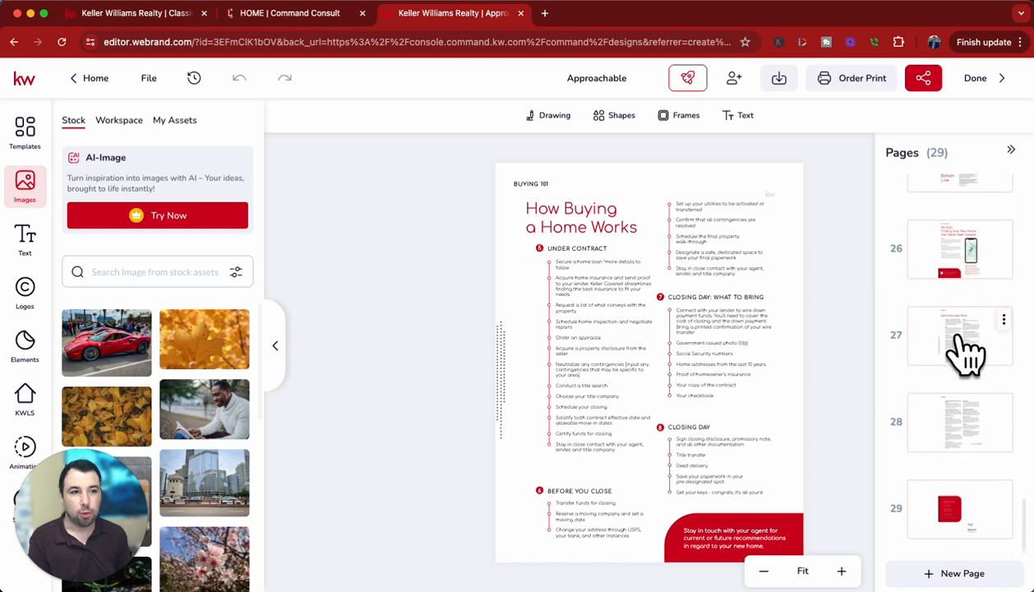
click(1000, 525)
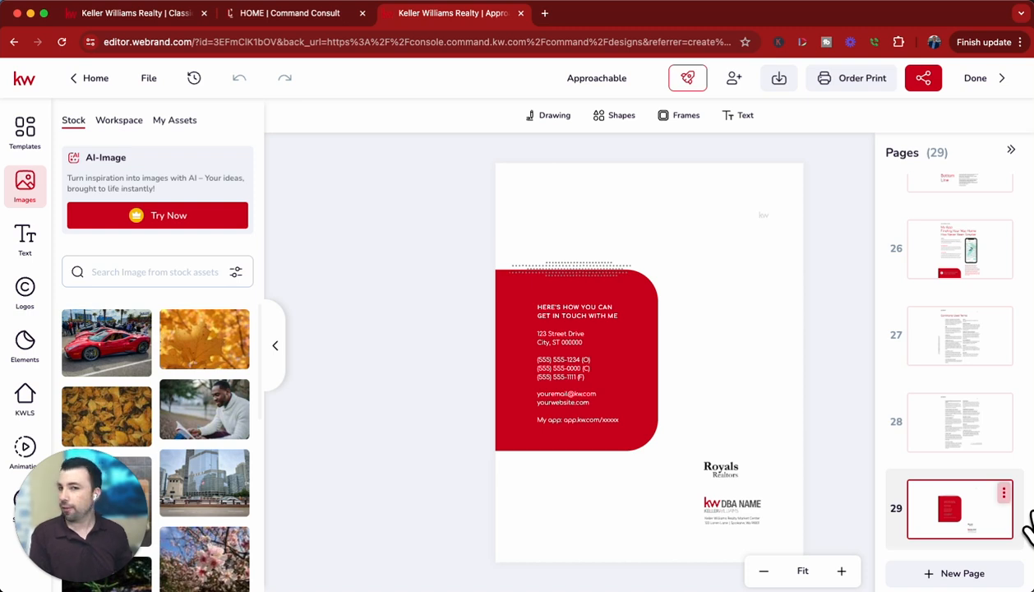
scroll(1020, 417, up, 3)
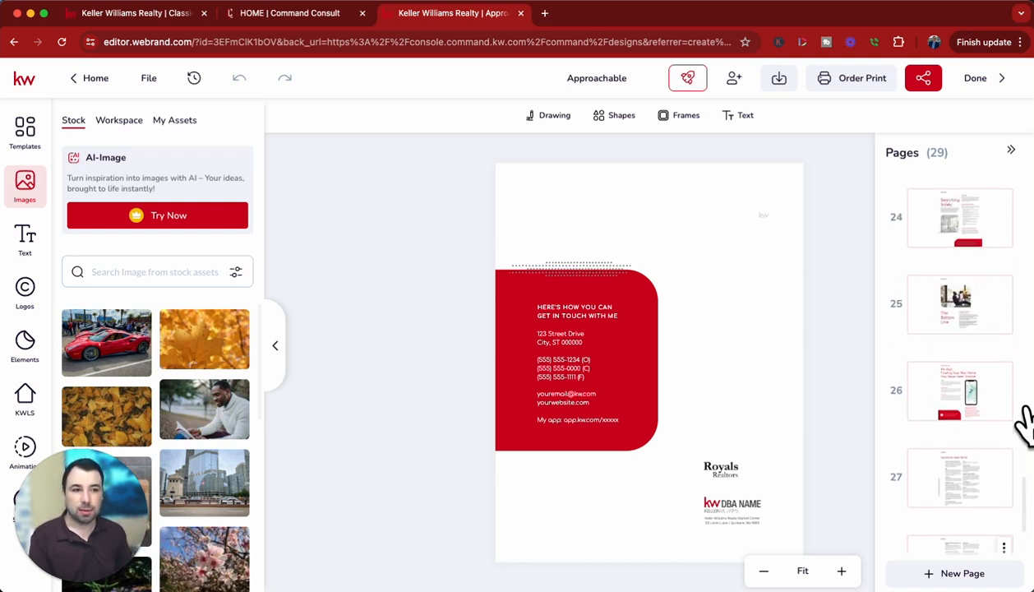
scroll(1020, 419, down, 3)
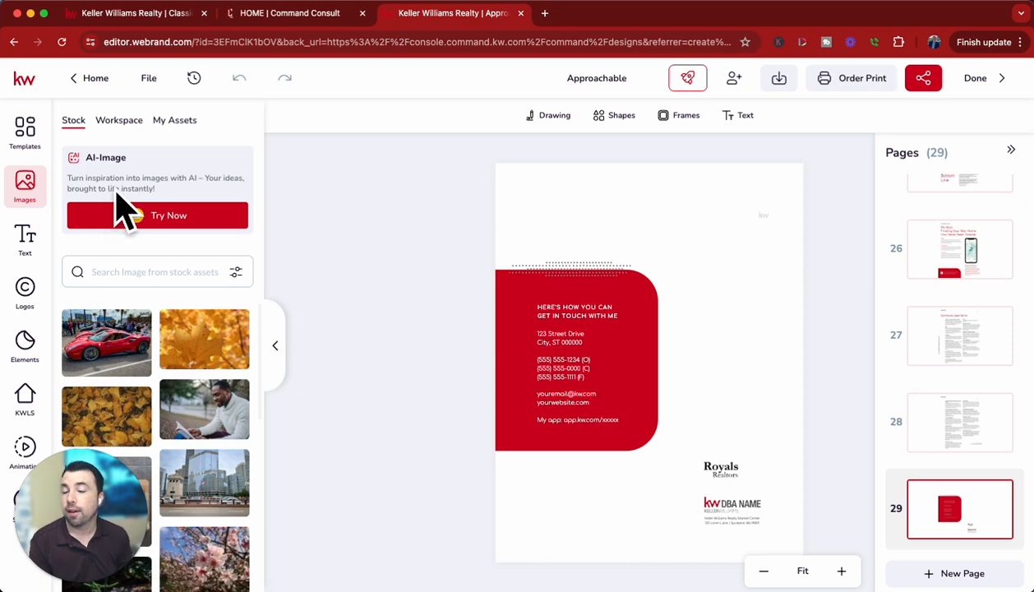
Browse the personally uploaded image assets for photos and logos suitable for the booklet.
click(215, 137)
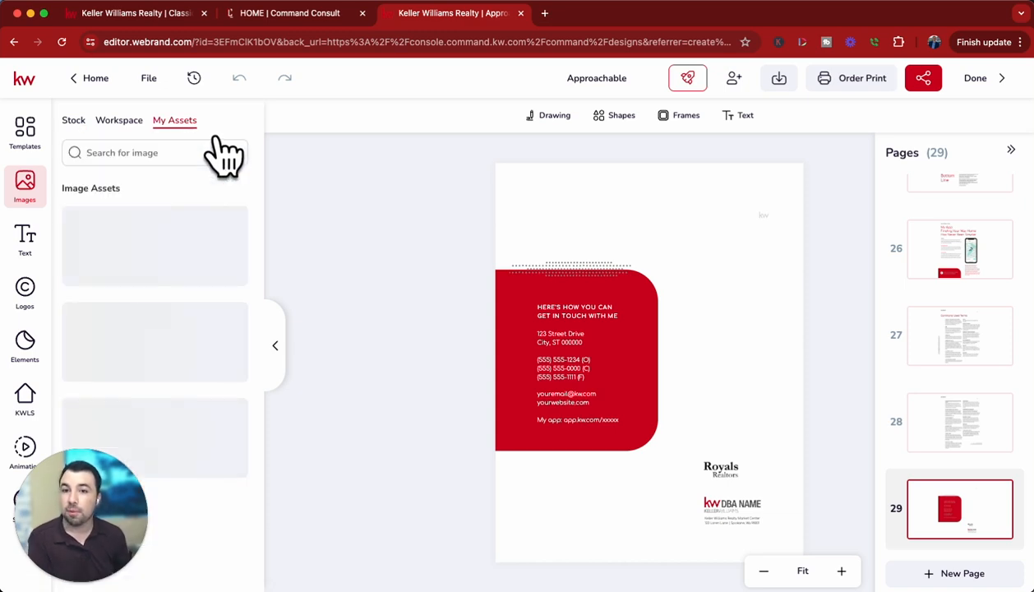
scroll(214, 397, down, 5)
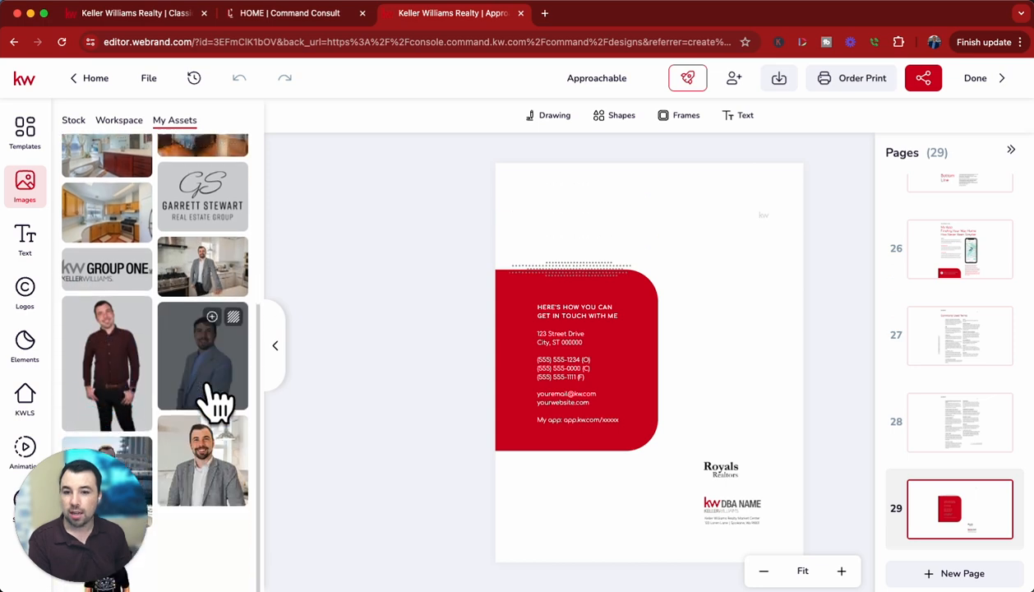
scroll(226, 502, up, 1)
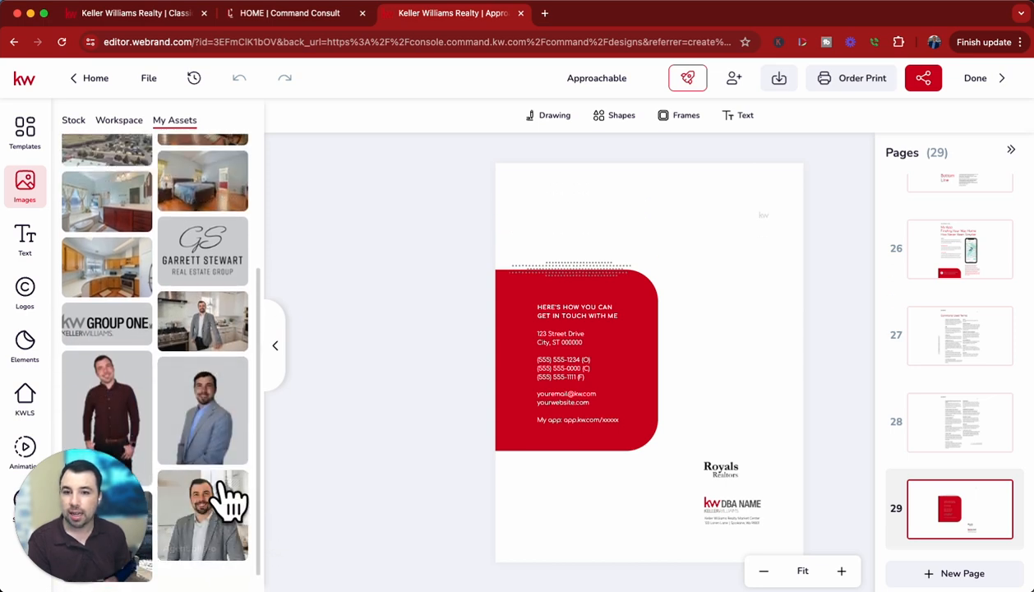
scroll(230, 500, up, 3)
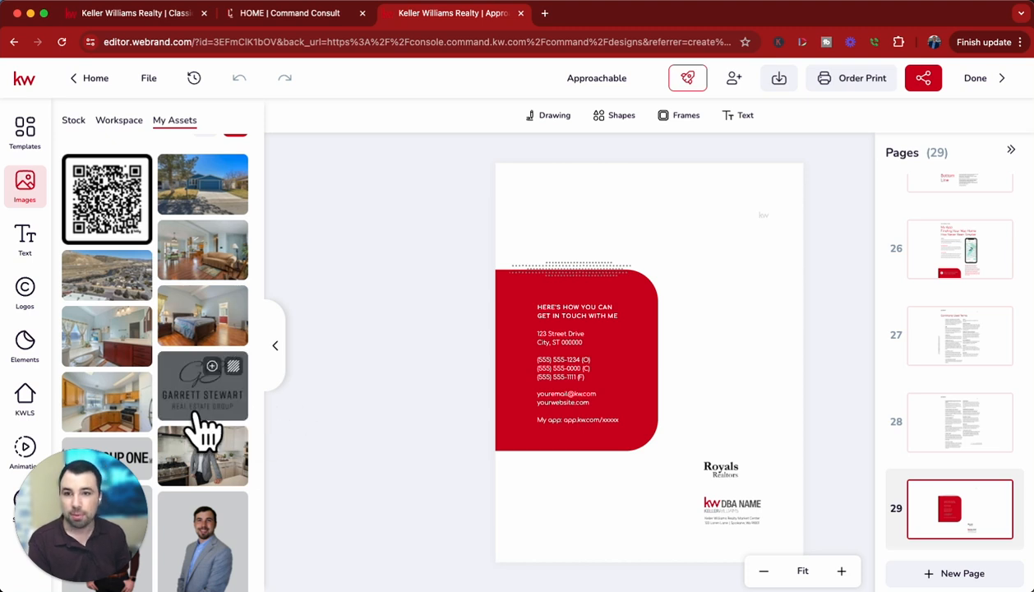
scroll(205, 428, down, 4)
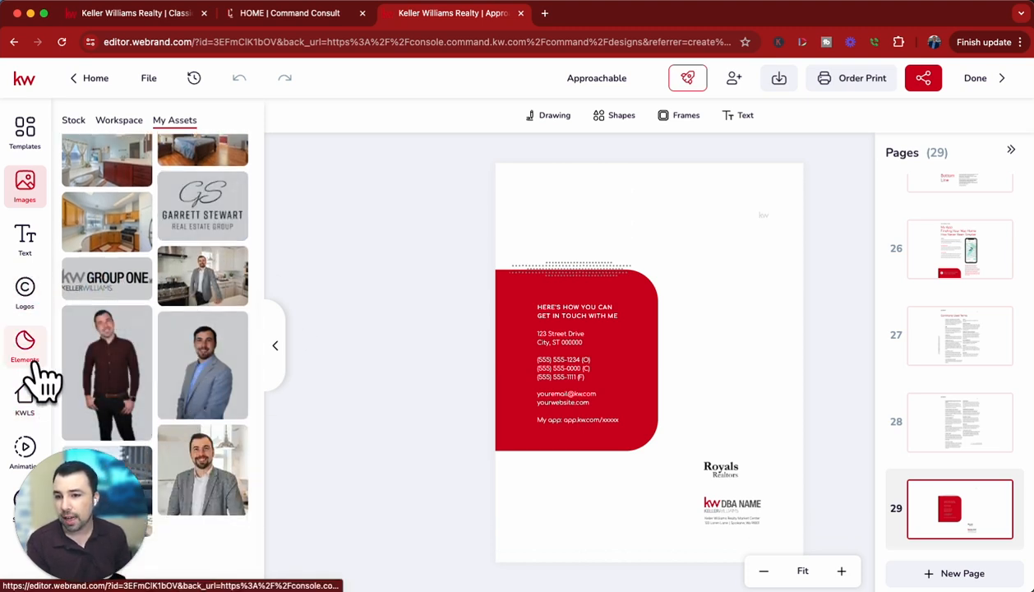
Replace the KW DBA NAME logo on page 29 with the red-and-black KW Group One logo from the personal logo assets.
click(47, 305)
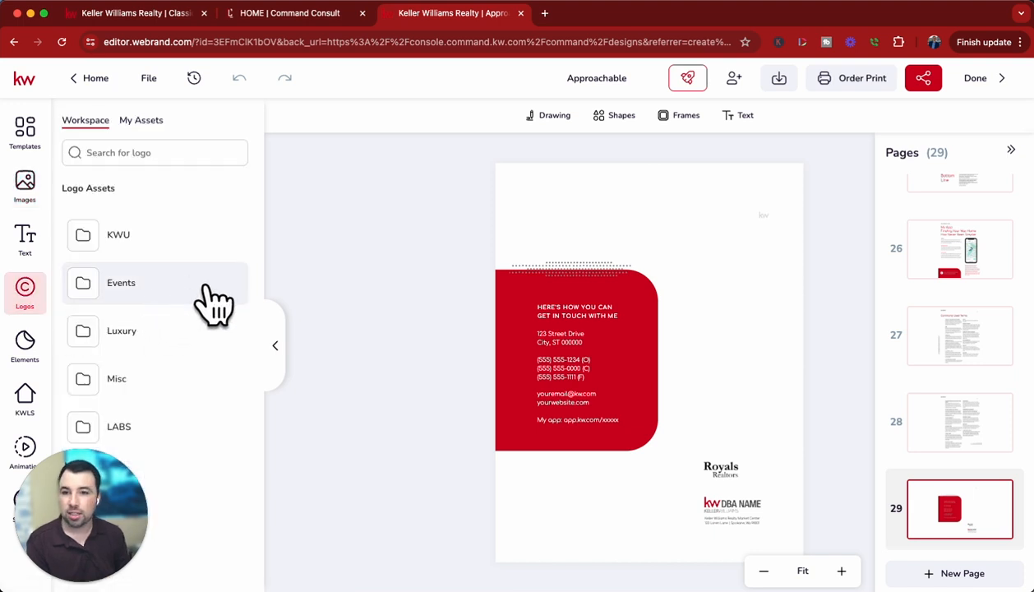
click(167, 138)
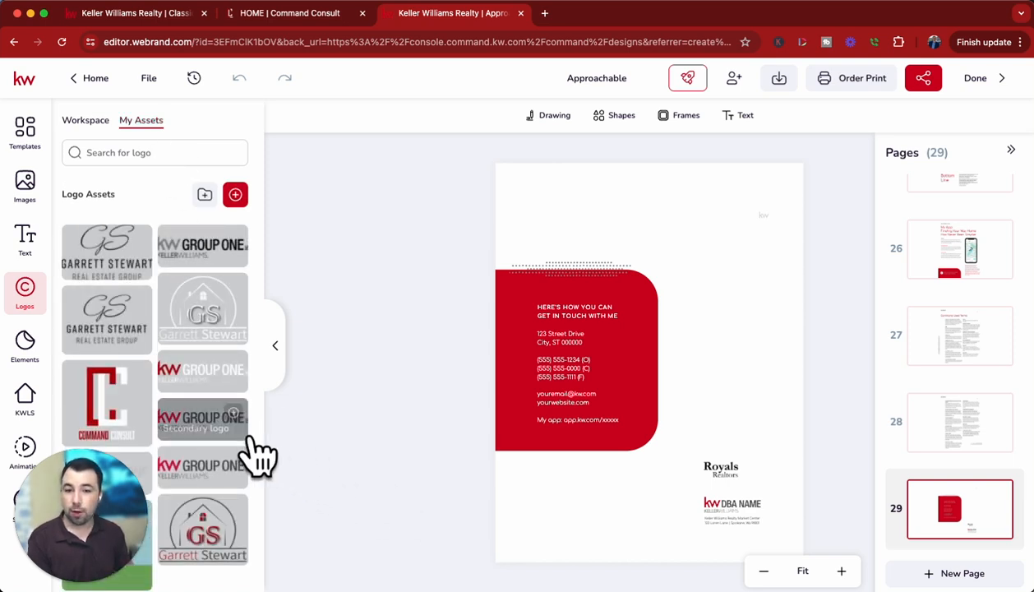
drag(231, 451, 744, 518)
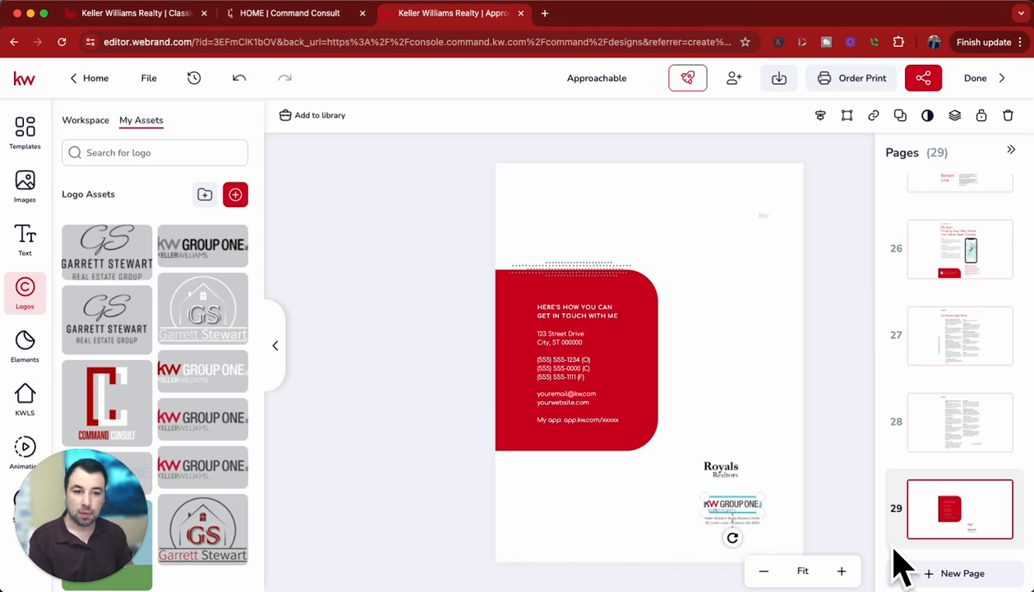
click(793, 504)
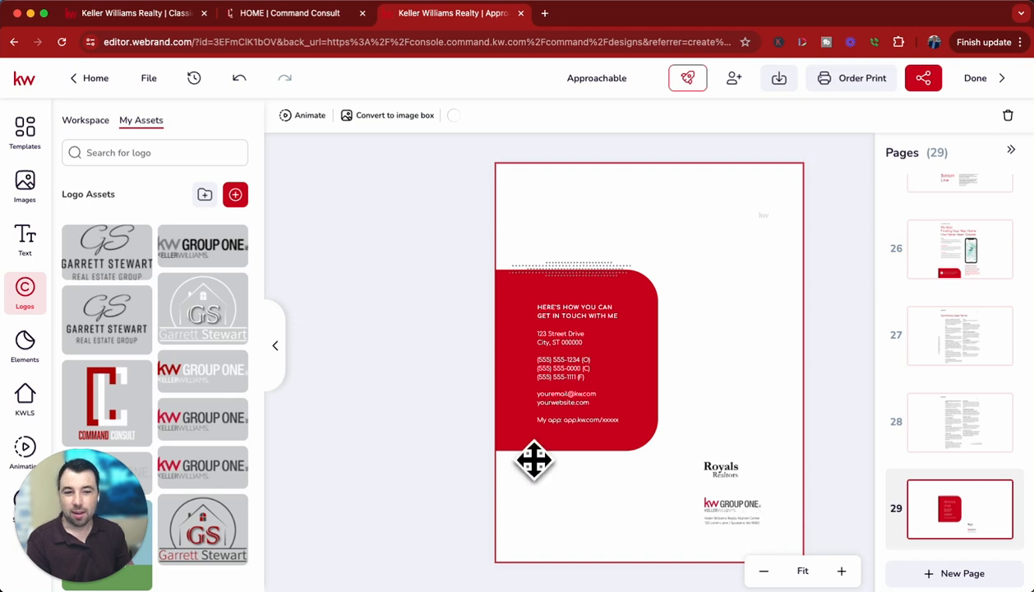
click(741, 525)
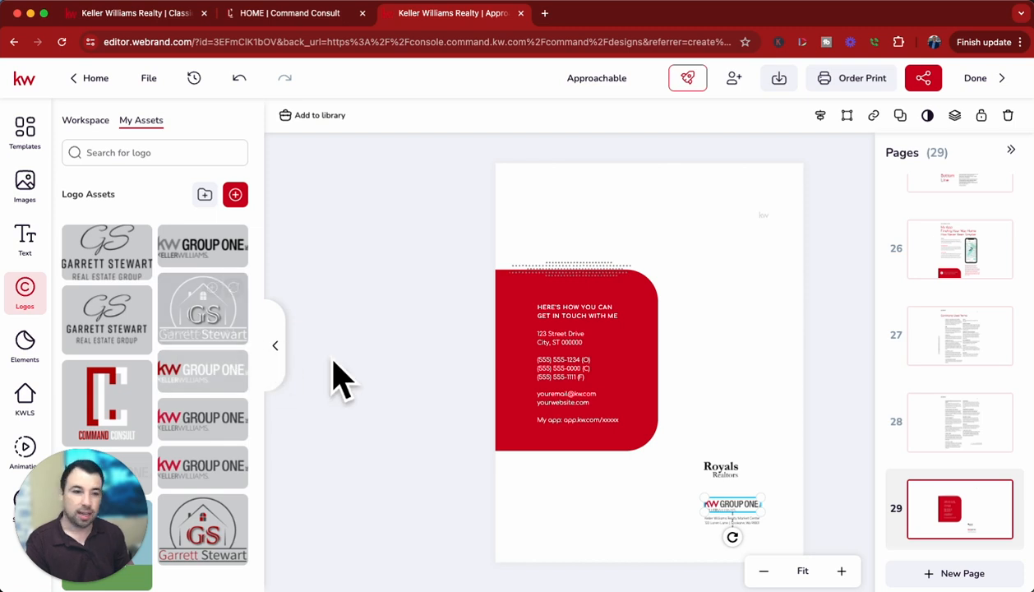
mouse_move(245, 264)
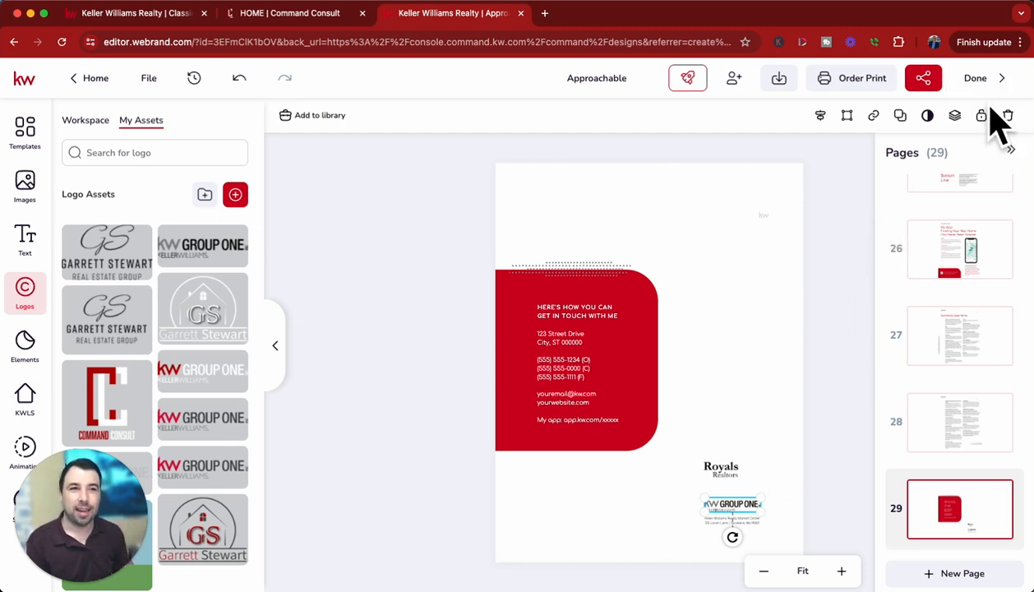
Examine the download file types, including PDF for Printing, and the project's social and link sharing options.
click(781, 83)
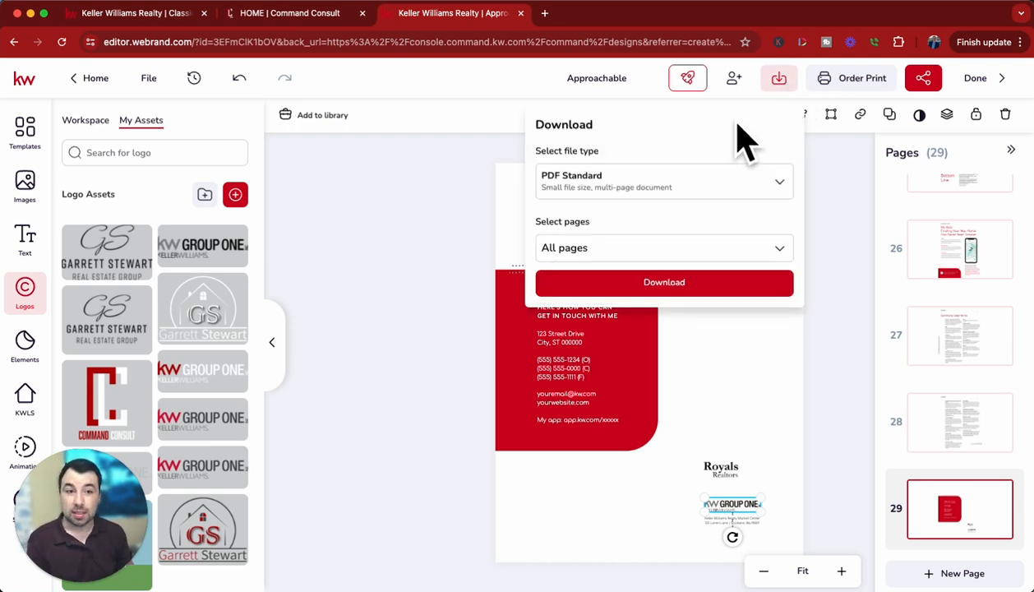
click(775, 189)
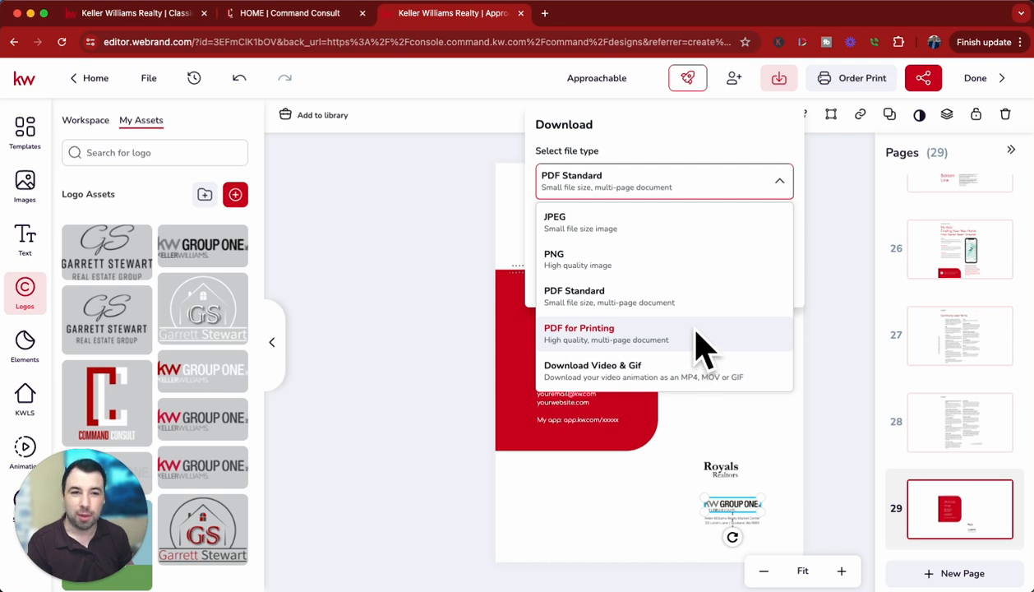
click(800, 205)
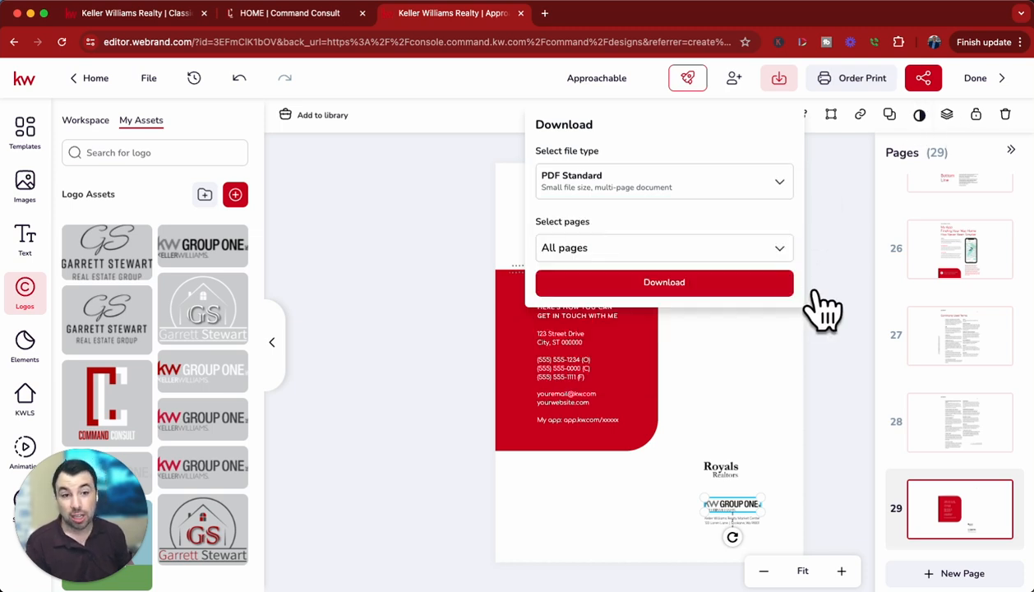
click(873, 194)
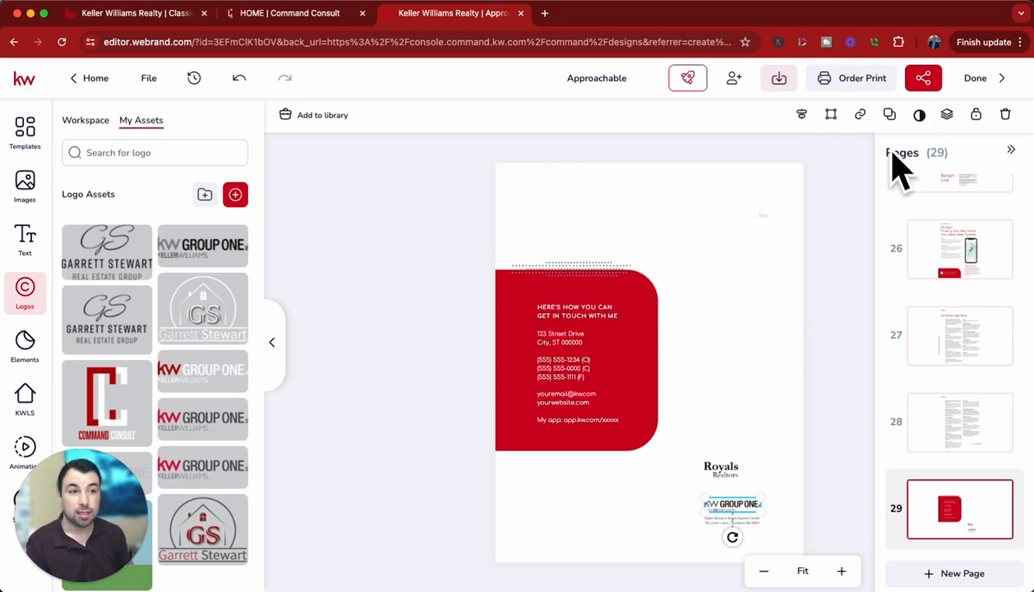
click(934, 82)
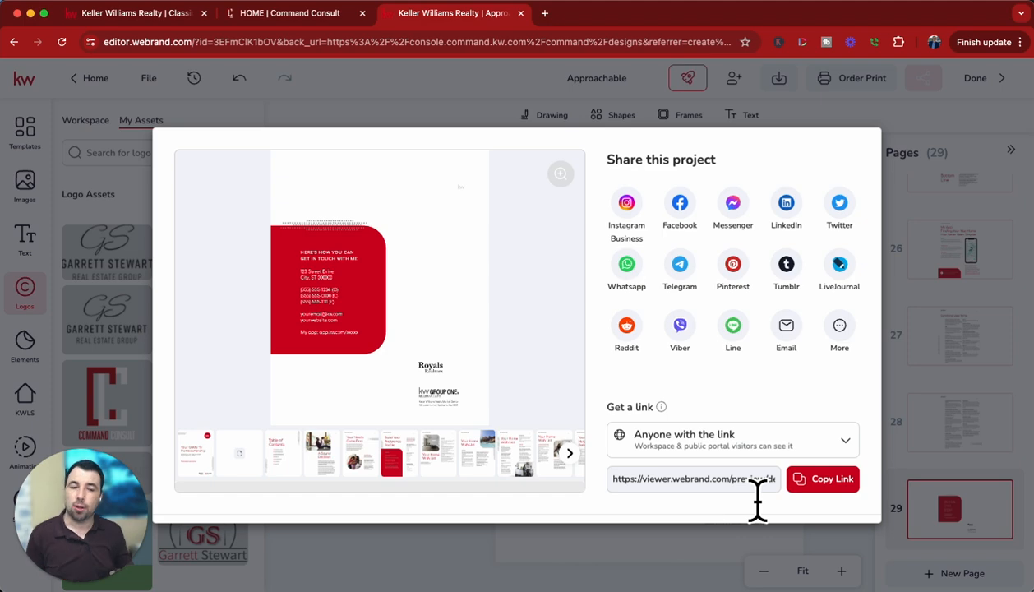
click(956, 141)
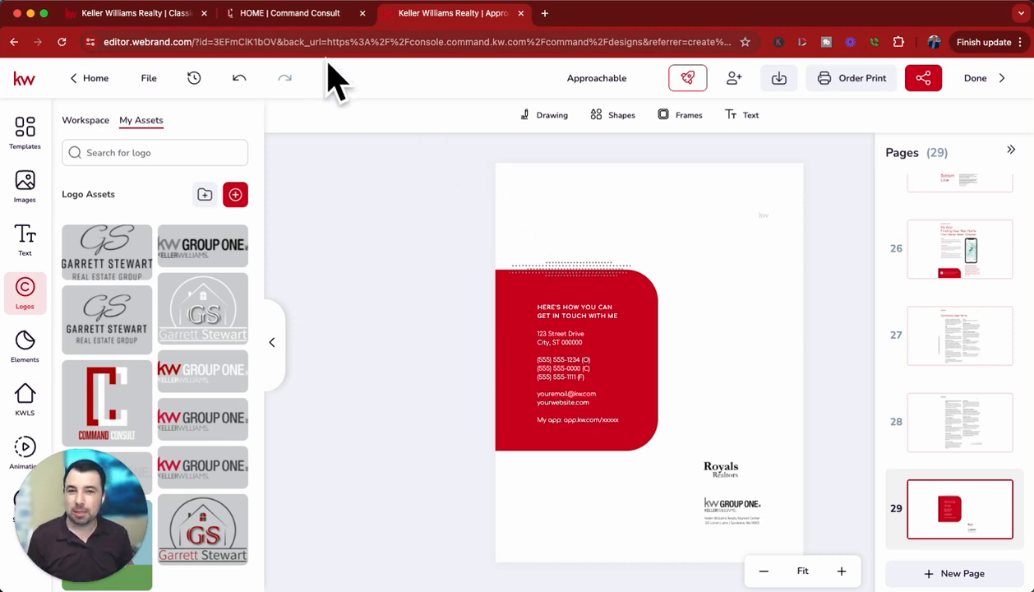
Switch to the Command Consult website's home page.
click(289, 14)
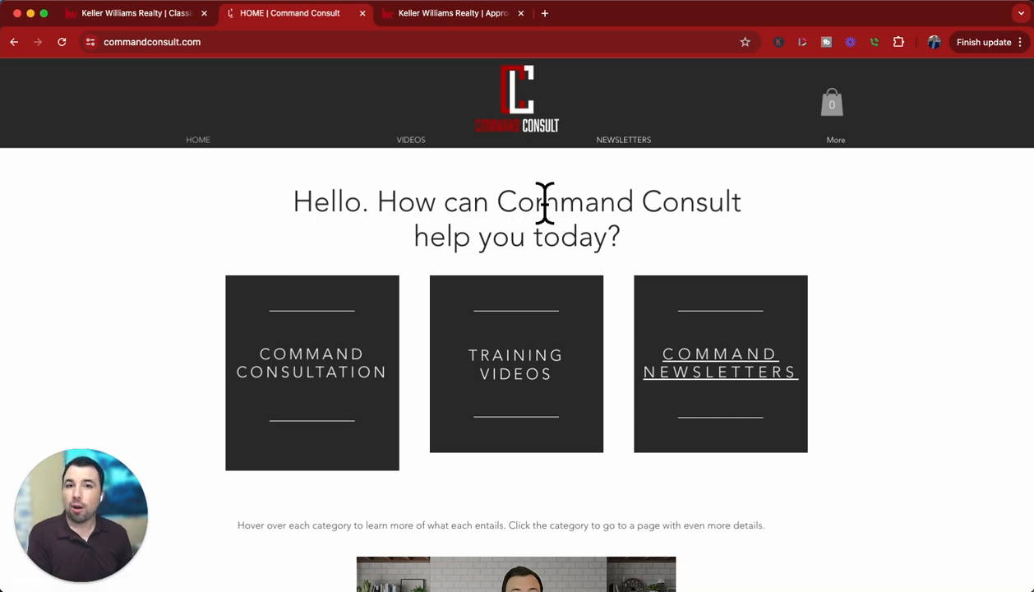
mouse_move(758, 327)
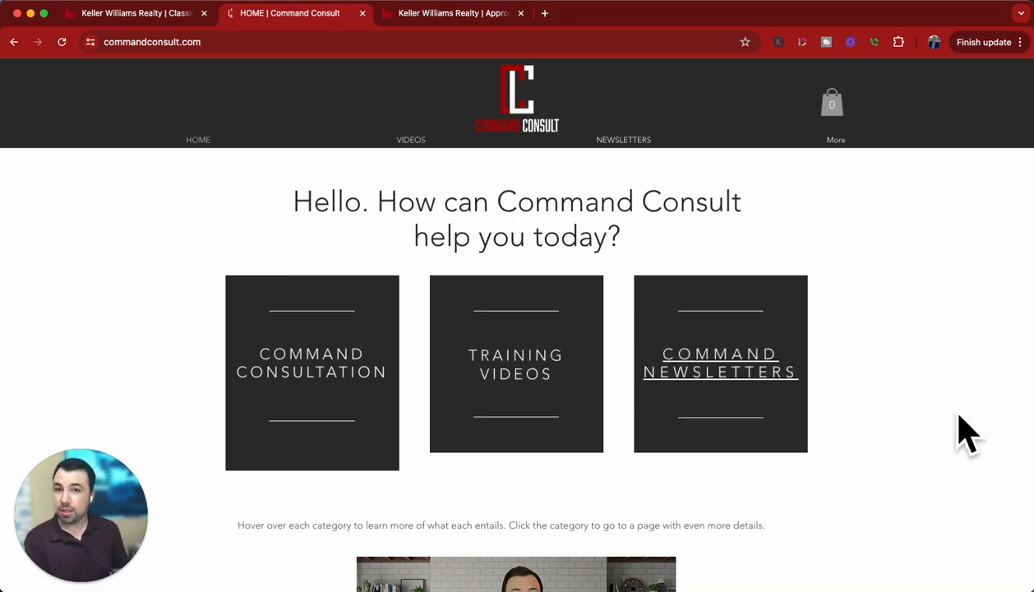